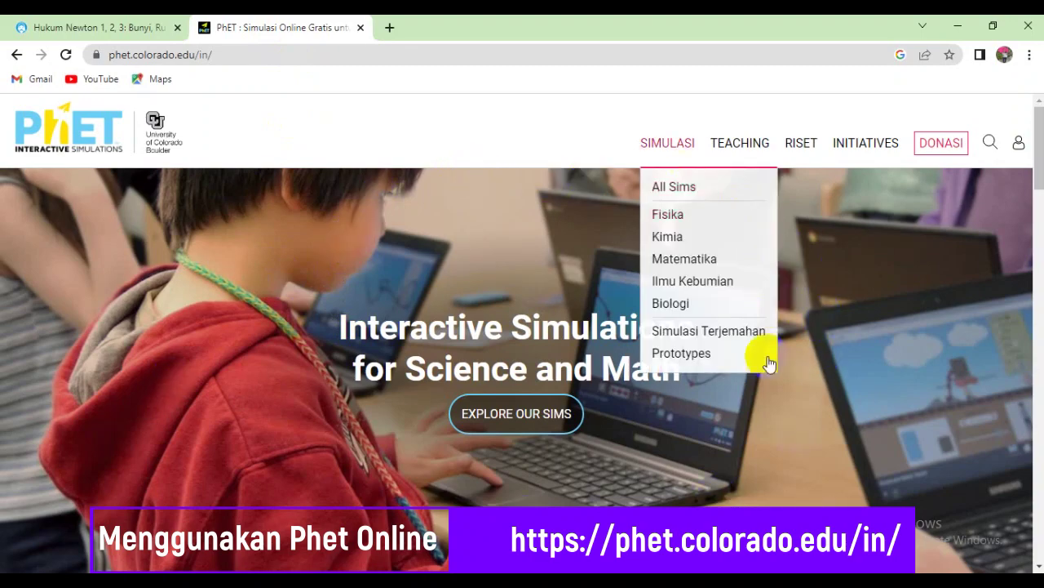
List the Fisika simulations and limit them to the Sekolah Menengah Pertama grade level.
{"action": "scroll", "coordinate": [715, 380], "scroll_direction": "down", "scroll_amount": 4}
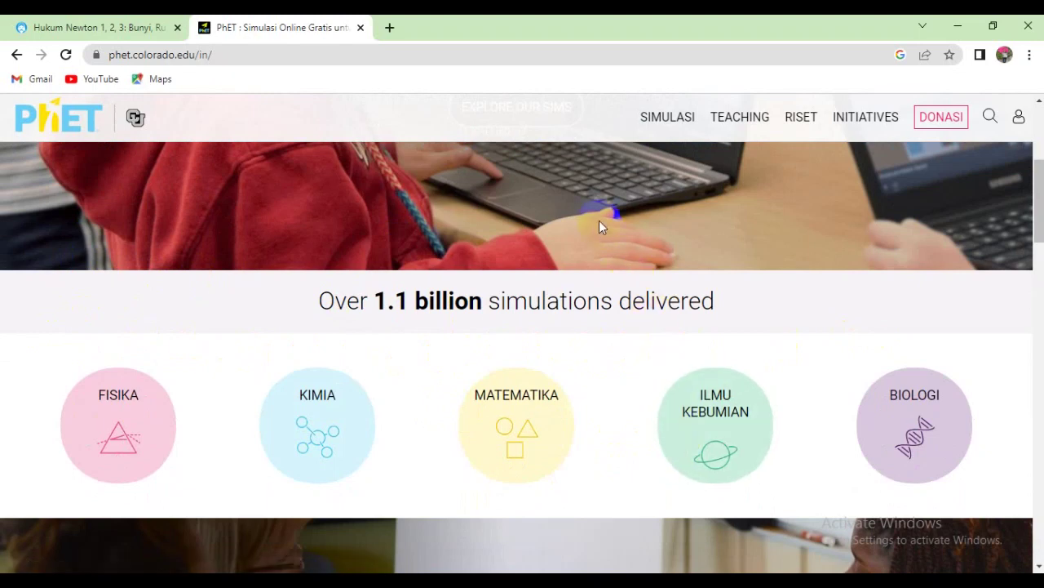
{"action": "left_click", "coordinate": [114, 412]}
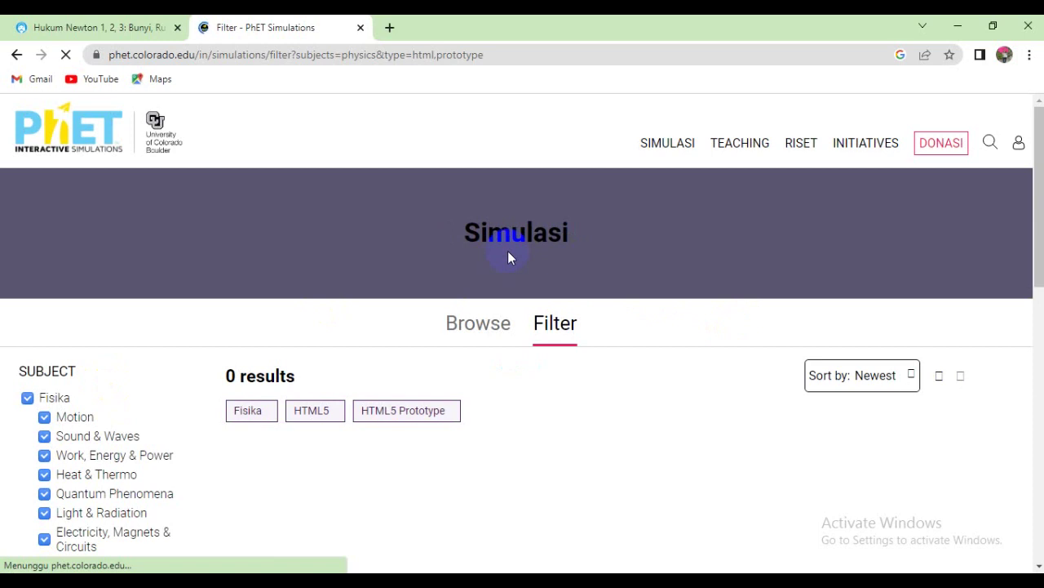
{"action": "scroll", "coordinate": [159, 395], "scroll_direction": "down", "scroll_amount": 2}
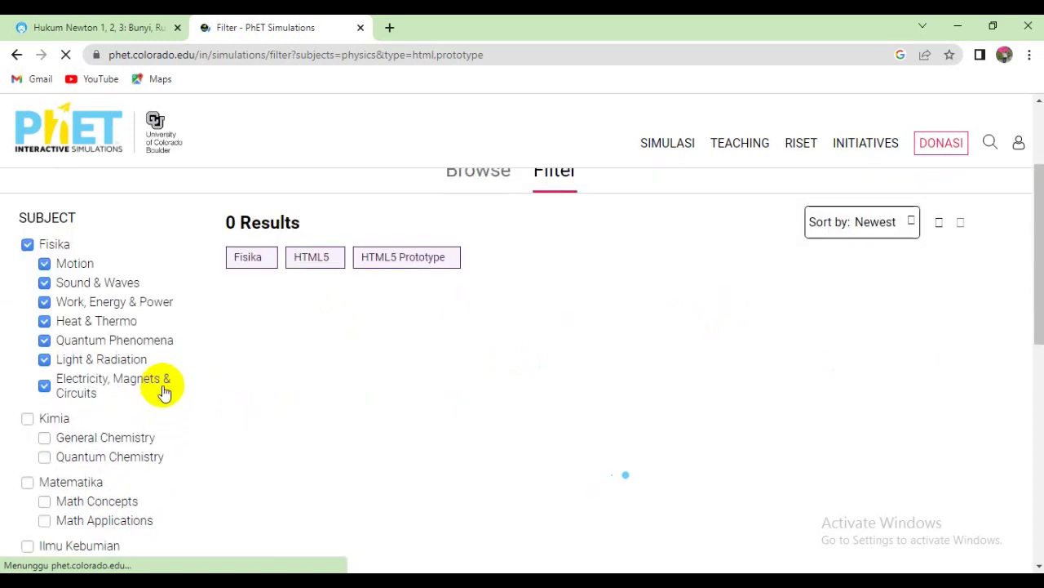
{"action": "scroll", "coordinate": [127, 316], "scroll_direction": "down", "scroll_amount": 1}
{"action": "scroll", "coordinate": [72, 265], "scroll_direction": "up", "scroll_amount": 1}
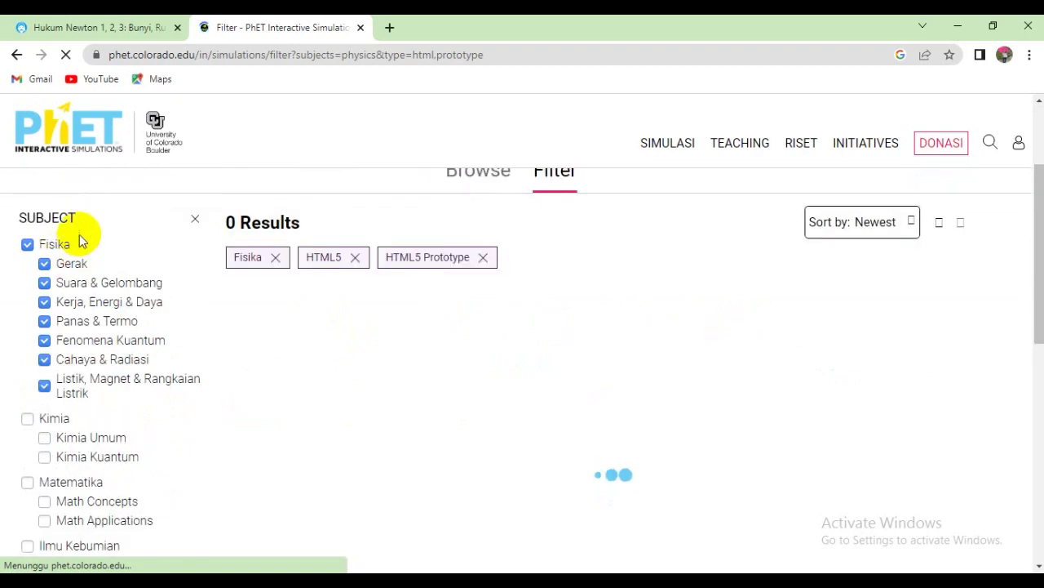
{"action": "scroll", "coordinate": [79, 235], "scroll_direction": "down", "scroll_amount": 1}
{"action": "scroll", "coordinate": [79, 243], "scroll_direction": "down", "scroll_amount": 3}
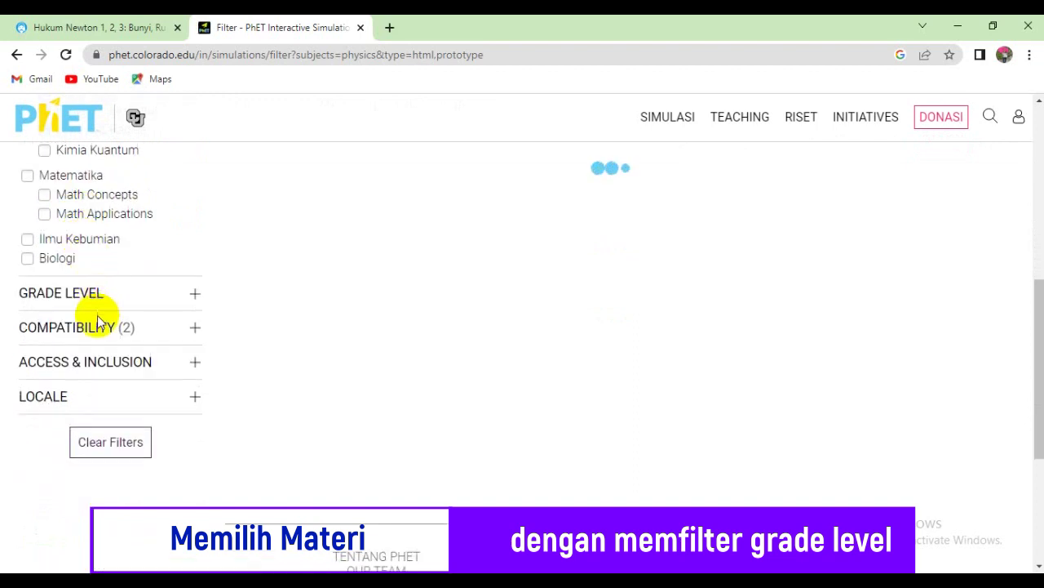
{"action": "left_click", "coordinate": [193, 297]}
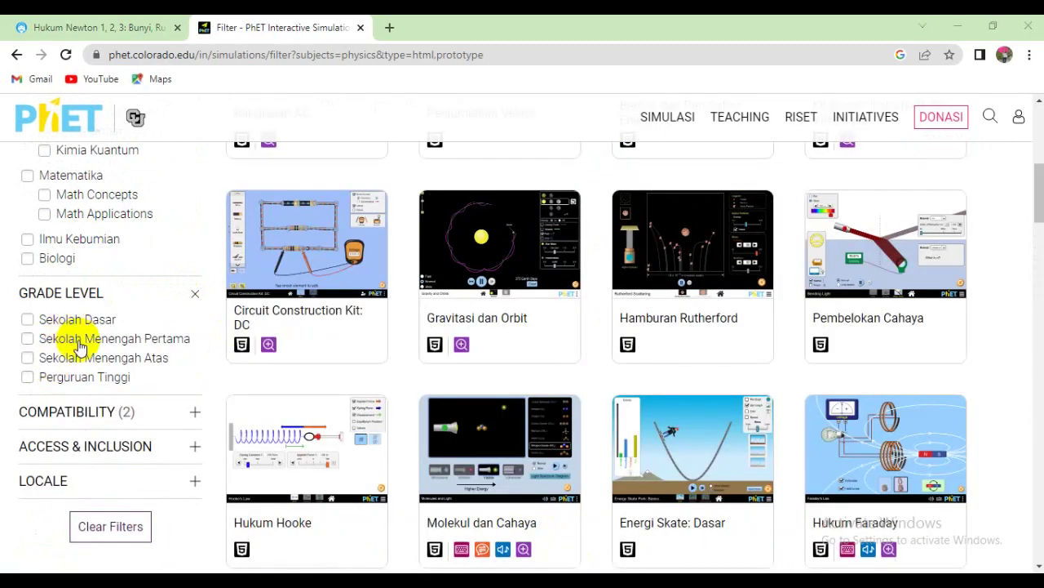
{"action": "left_click", "coordinate": [79, 343]}
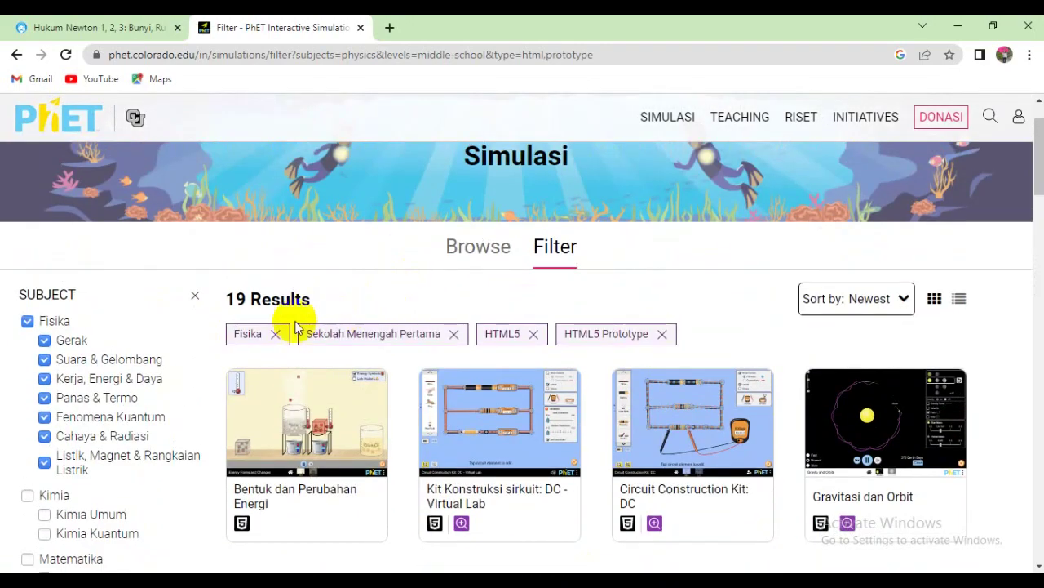
Narrow the Fisika subject filter to Gerak by removing all its other subtopics.
{"action": "left_click", "coordinate": [44, 359]}
{"action": "left_click", "coordinate": [44, 380]}
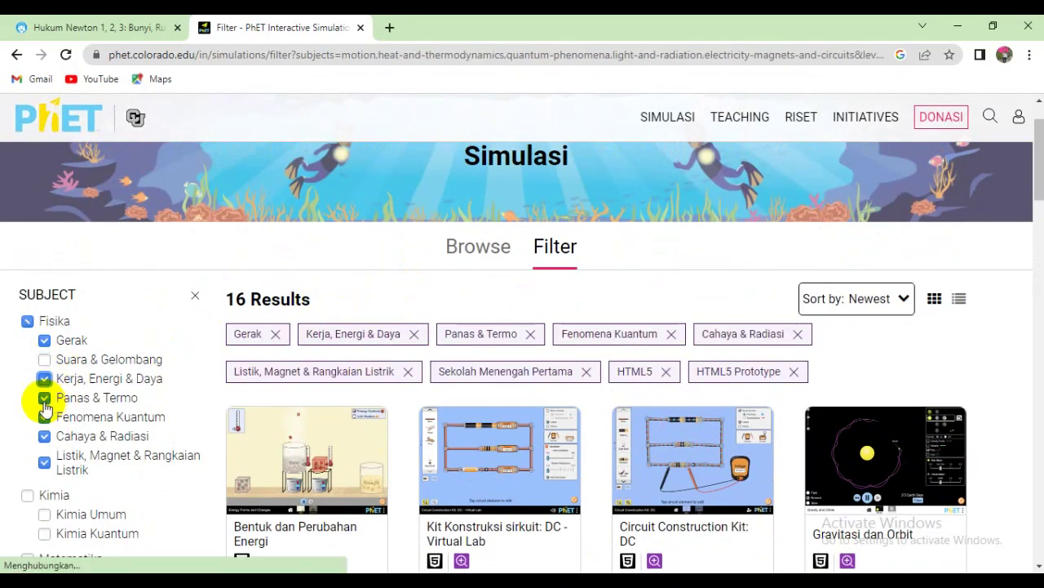
{"action": "left_click", "coordinate": [44, 398]}
{"action": "left_click", "coordinate": [45, 418]}
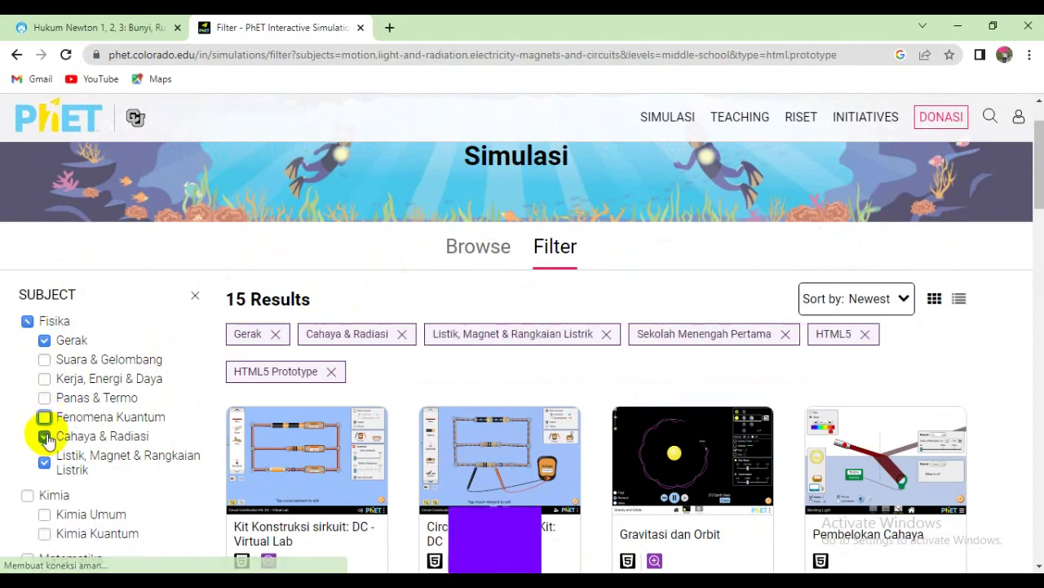
{"action": "left_click", "coordinate": [44, 436]}
{"action": "left_click", "coordinate": [44, 464]}
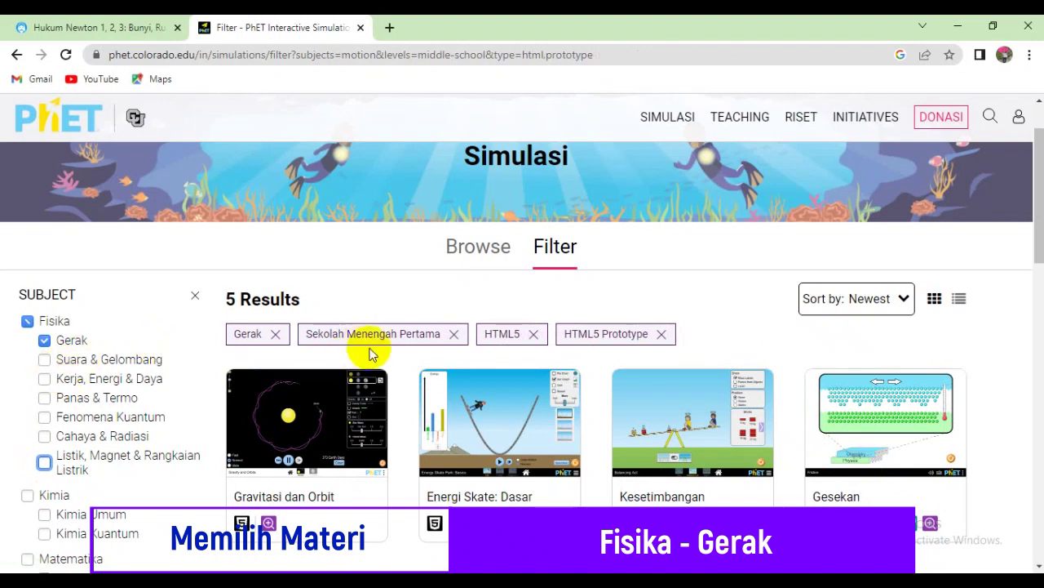
Choose the Gaya dan Gerak : Dasar simulation and open its saved copy, GERAK DAN GAYA, from the desktop.
{"action": "scroll", "coordinate": [571, 396], "scroll_direction": "down", "scroll_amount": 4}
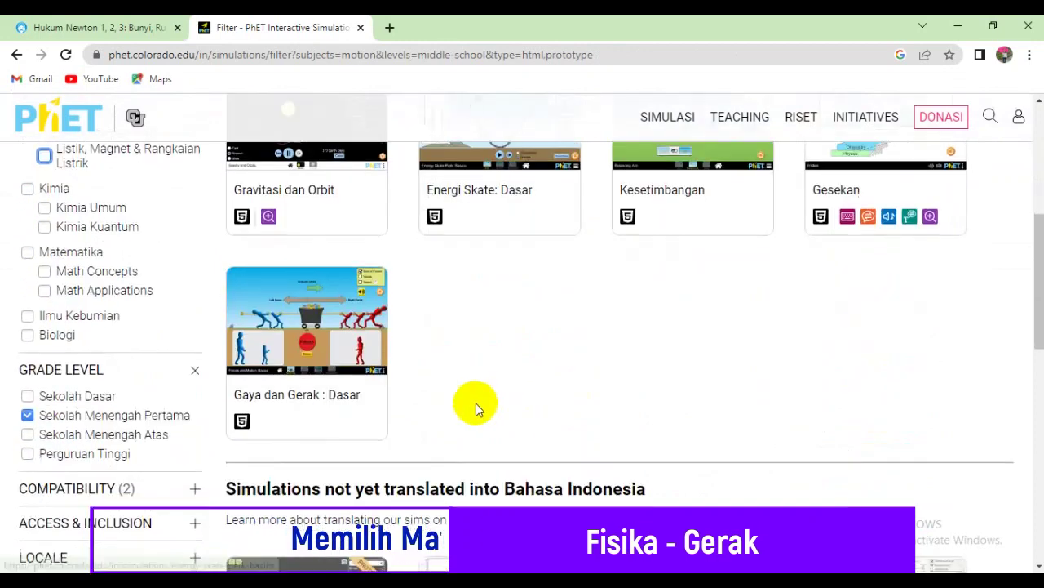
{"action": "left_click", "coordinate": [308, 362]}
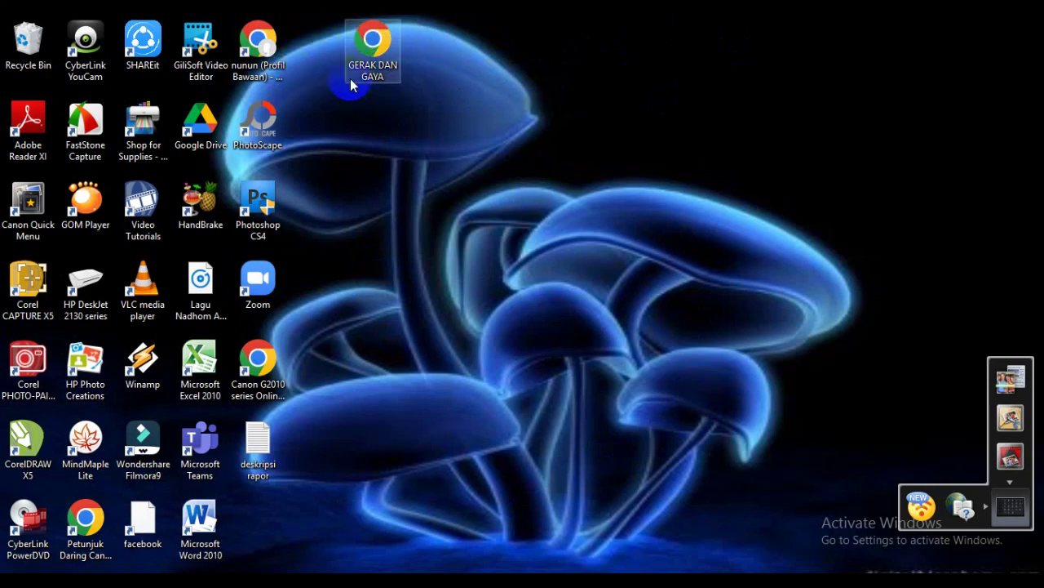
{"action": "double_click", "coordinate": [372, 49]}
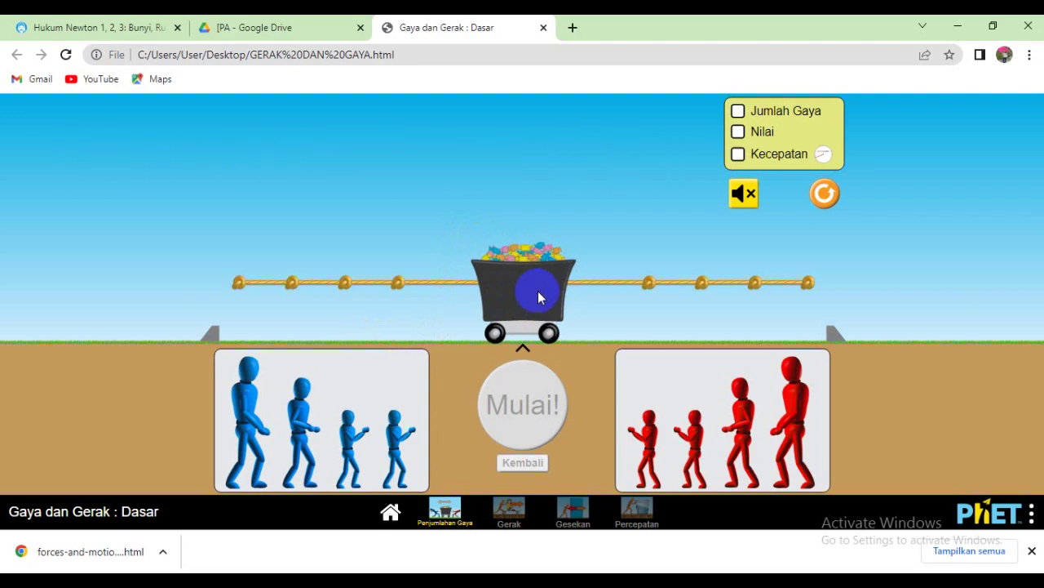
Show Jumlah Gaya, Nilai and Kecepatan in the Penjumlahan Gaya simulation and turn its sound on.
{"action": "left_click", "coordinate": [798, 118]}
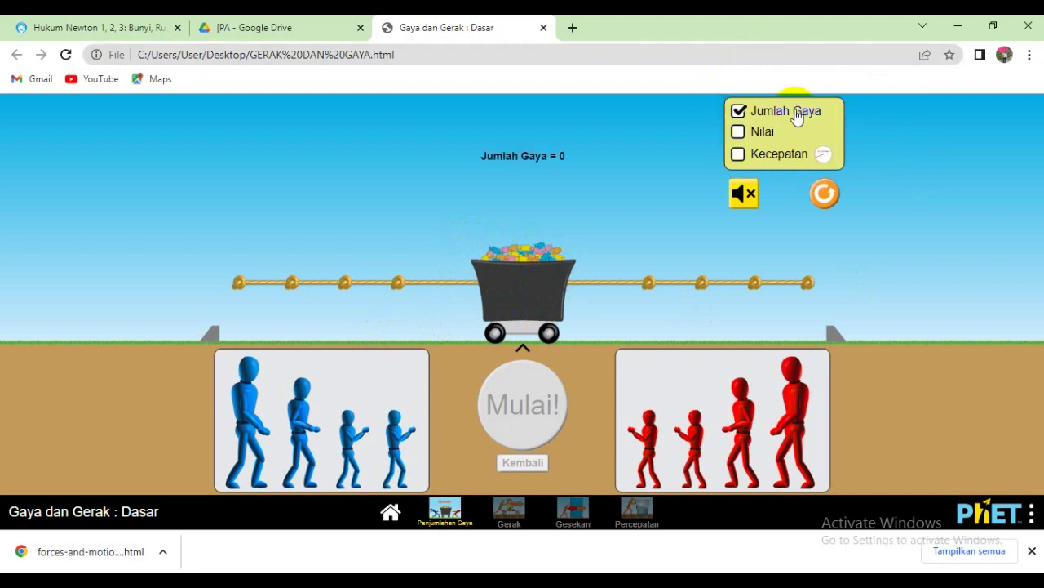
{"action": "left_click", "coordinate": [773, 155]}
{"action": "left_click", "coordinate": [744, 194]}
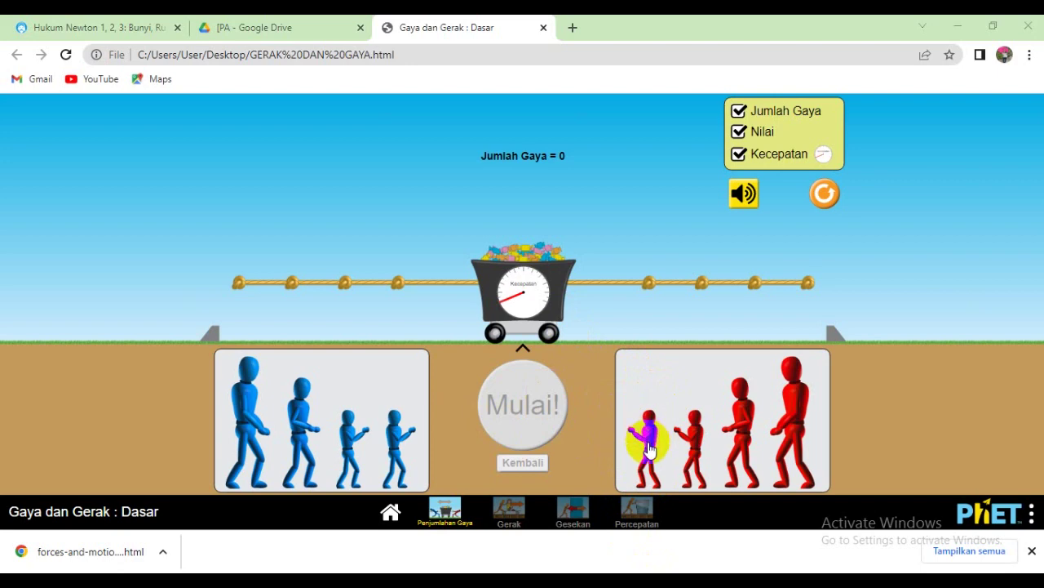
Place a small red figure on the right rope's knot nearest the cart, run the pull, and return the cart.
{"action": "left_click_drag", "start_coordinate": [649, 449], "coordinate": [650, 289]}
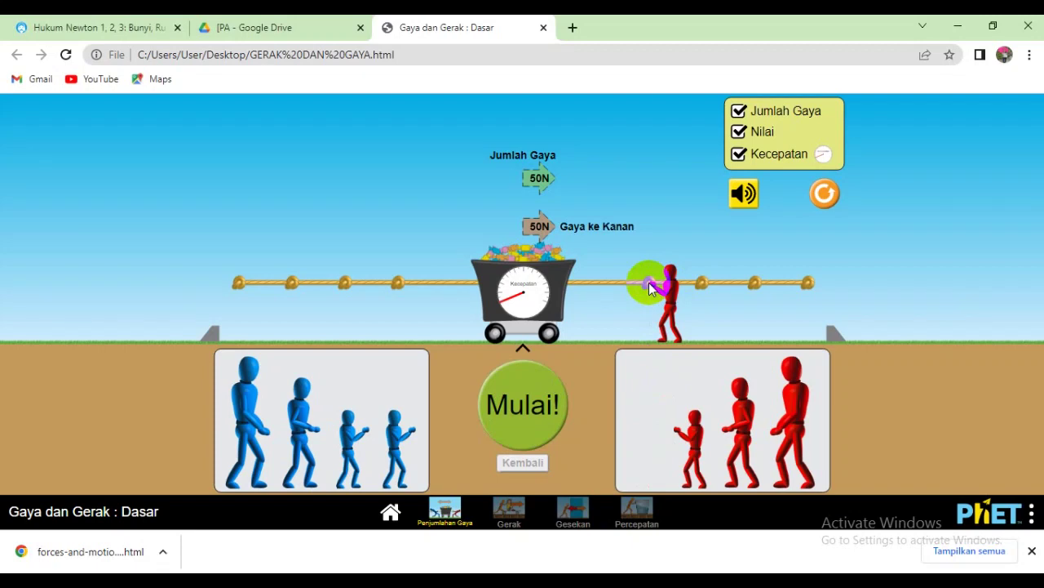
{"action": "left_click", "coordinate": [527, 403]}
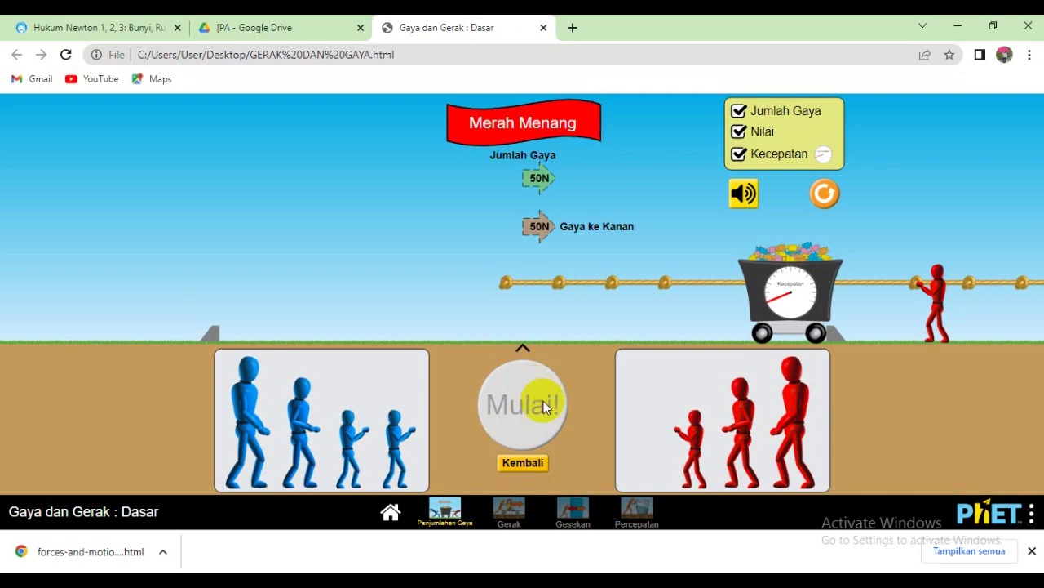
{"action": "left_click", "coordinate": [527, 462]}
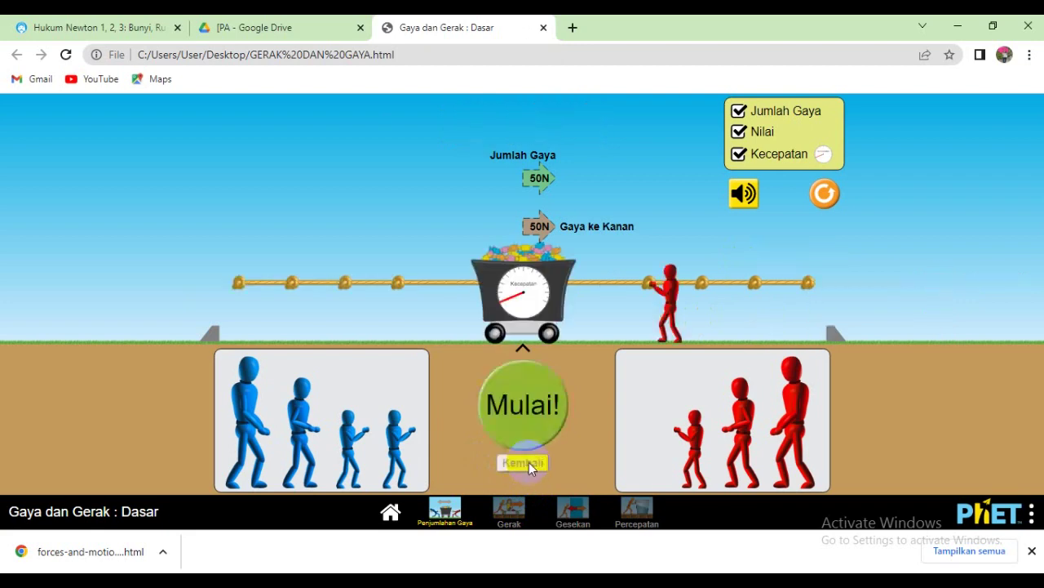
Replace the red figure with a small blue one on the left rope's nearest knot, run the pull, and return the cart.
{"action": "left_click_drag", "start_coordinate": [661, 300], "coordinate": [647, 439]}
{"action": "left_click_drag", "start_coordinate": [359, 459], "coordinate": [395, 299]}
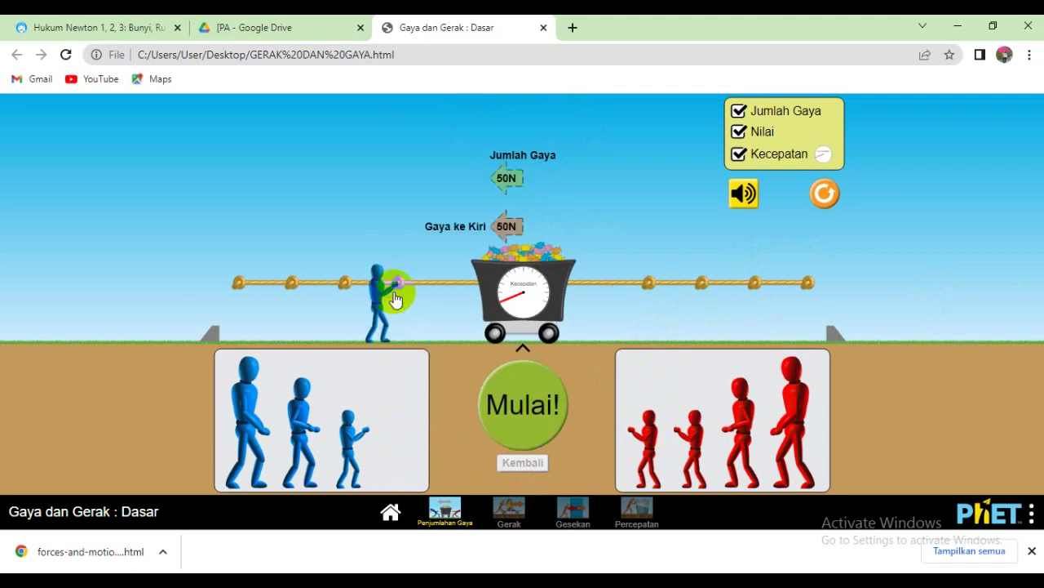
{"action": "left_click", "coordinate": [526, 390]}
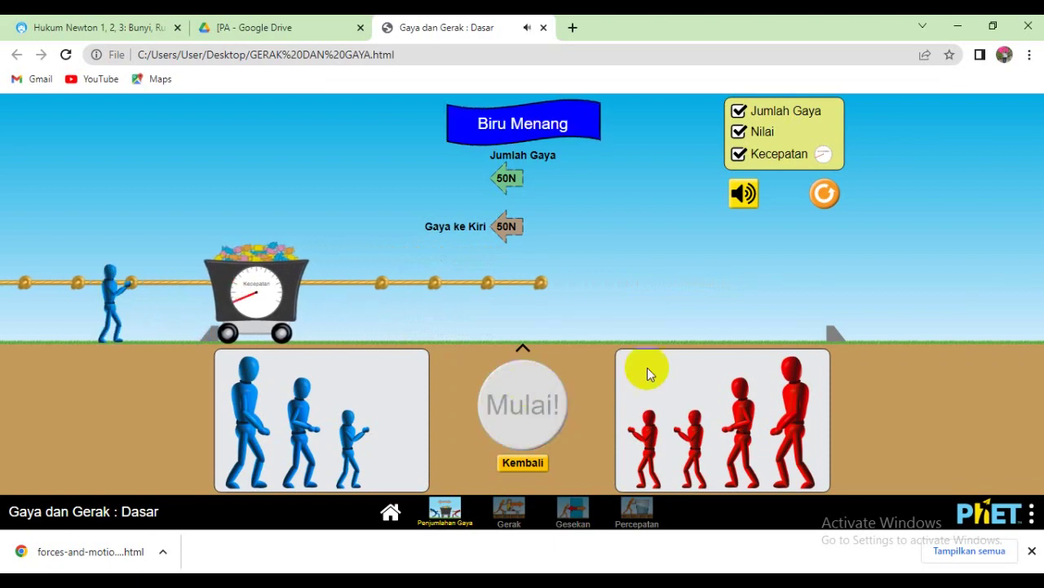
{"action": "left_click", "coordinate": [526, 462]}
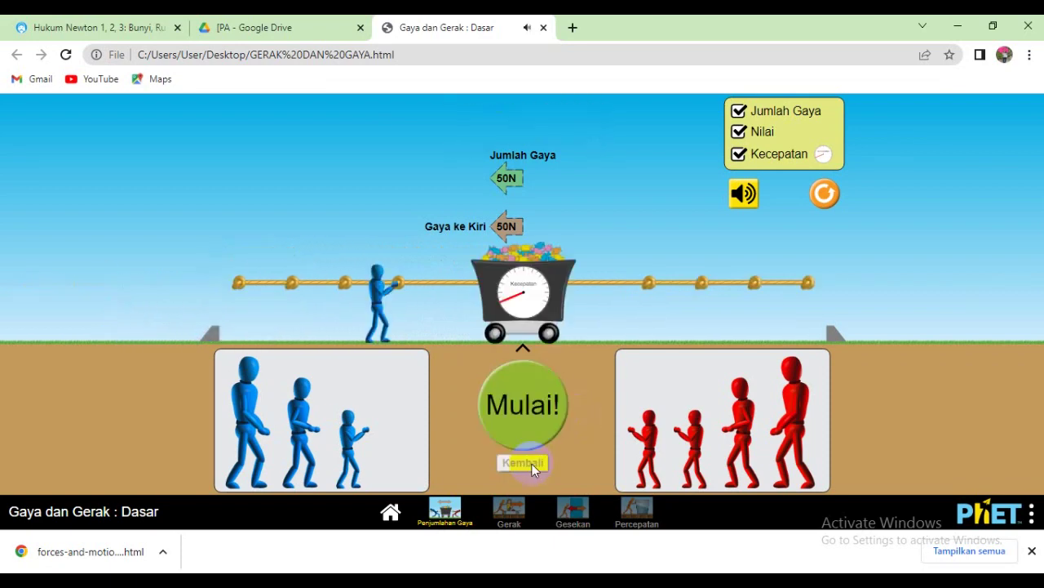
On a fresh Penjumlahan Gaya scene, place the medium blue figure nearest the cart and enable Jumlah Gaya, Nilai, Kecepatan and sound.
{"action": "left_click", "coordinate": [446, 513]}
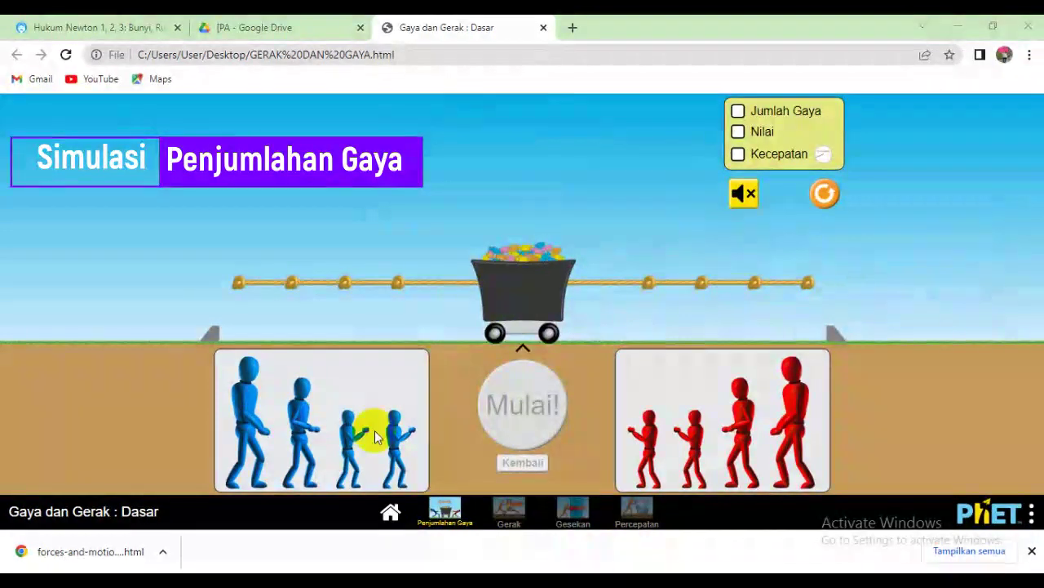
{"action": "left_click_drag", "start_coordinate": [304, 436], "coordinate": [398, 291]}
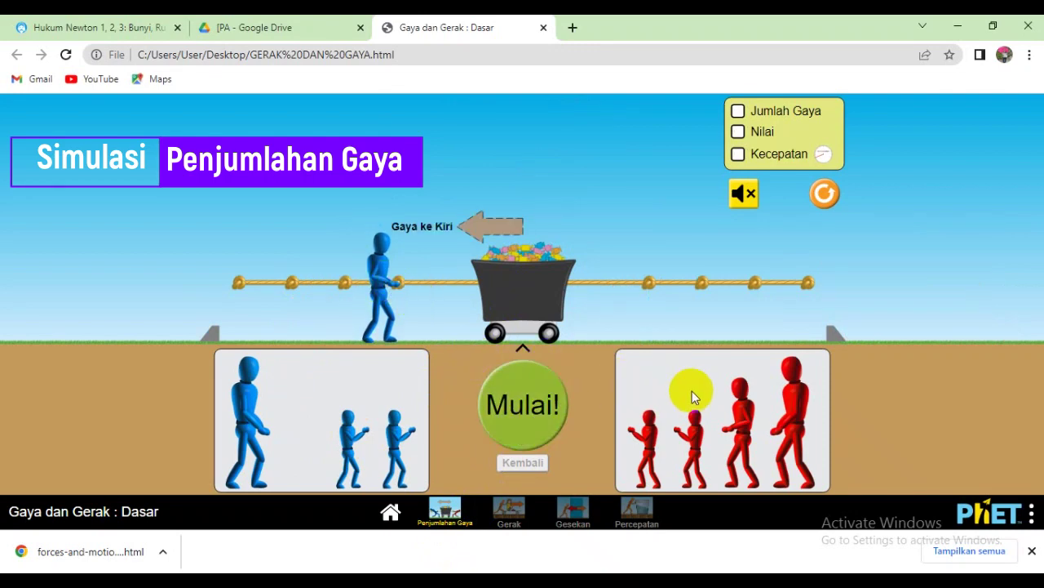
{"action": "left_click", "coordinate": [738, 111]}
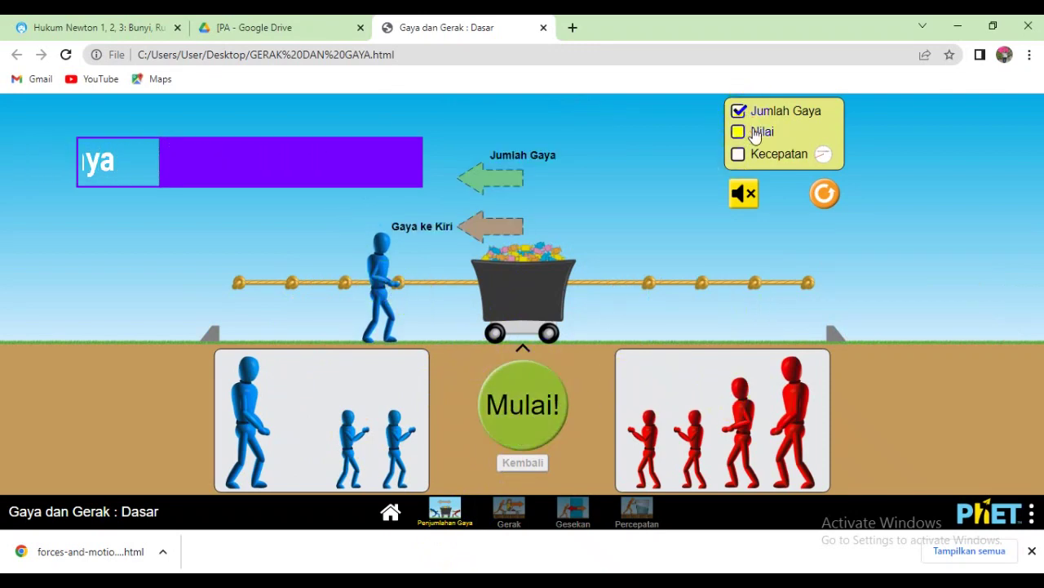
{"action": "left_click", "coordinate": [755, 132]}
{"action": "left_click", "coordinate": [759, 155]}
{"action": "left_click", "coordinate": [758, 191]}
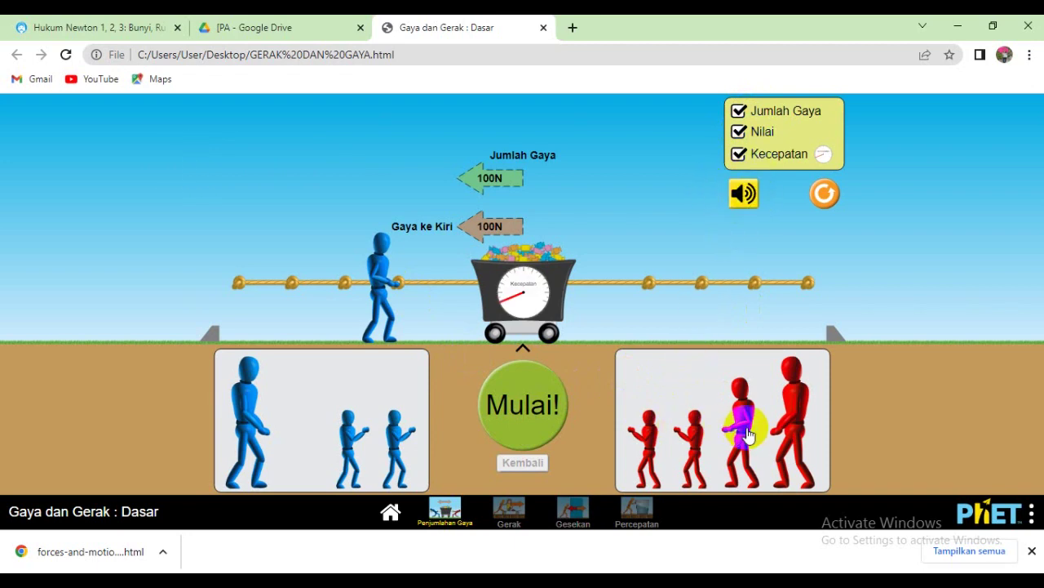
Place the largest red figure on the right rope's nearest knot, run the pull against the blue figure, and reset the simulation.
{"action": "left_click_drag", "start_coordinate": [789, 420], "coordinate": [658, 283]}
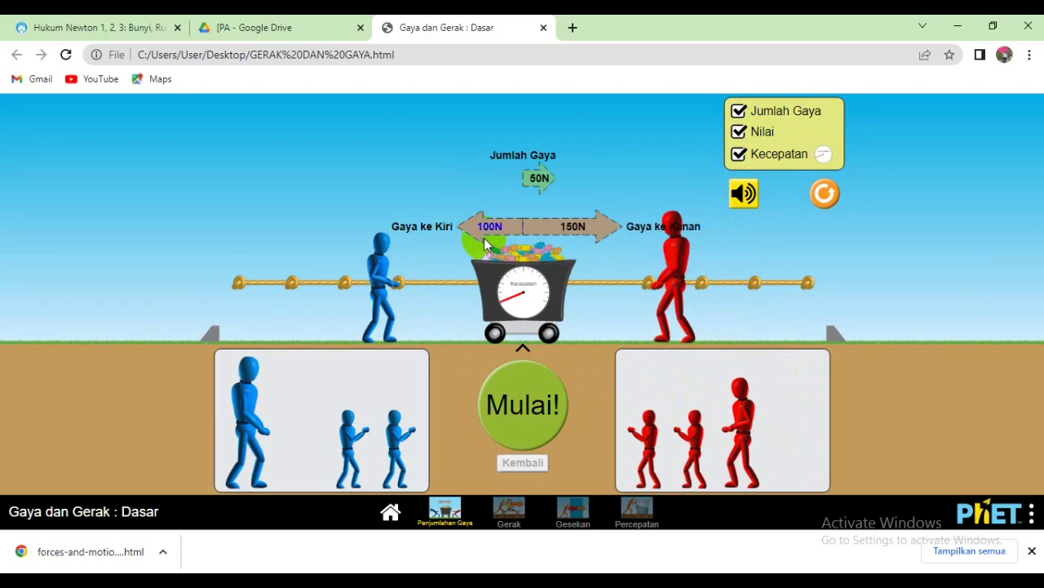
{"action": "left_click", "coordinate": [527, 413]}
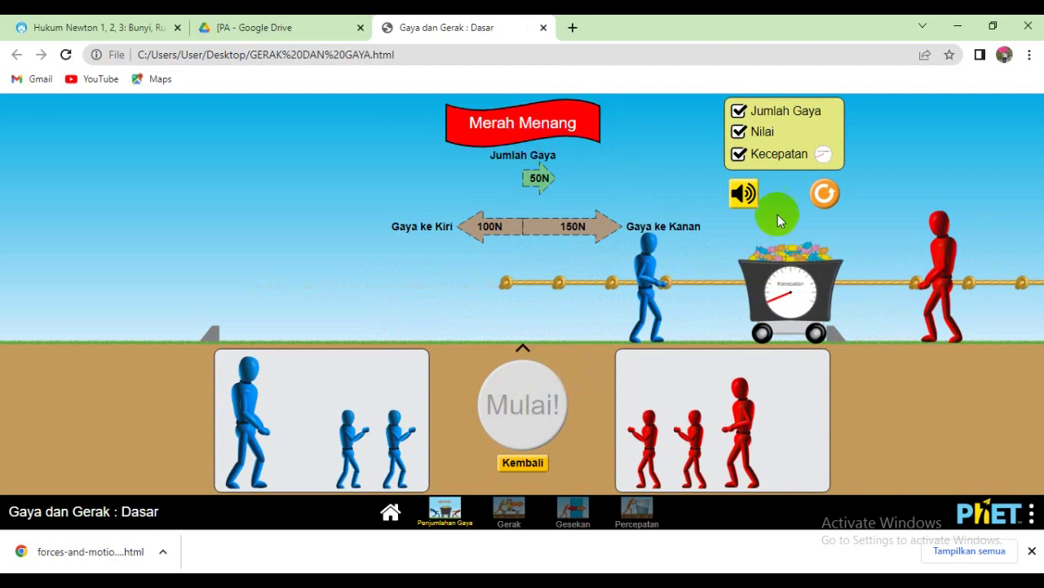
{"action": "left_click", "coordinate": [824, 199]}
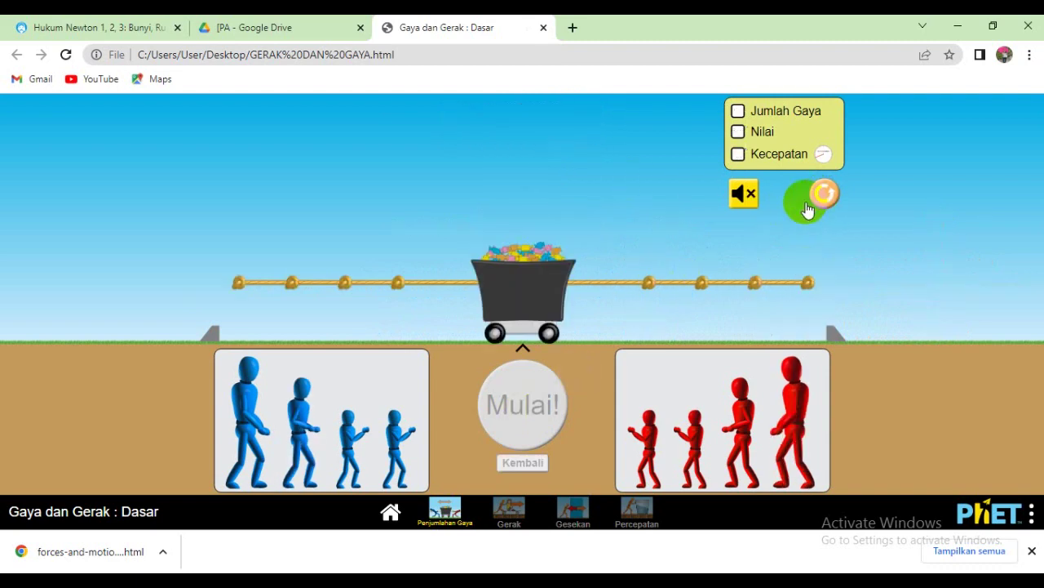
Pit a small blue figure against a small red one on the nearest knots, with Jumlah Gaya, Nilai and Kecepatan shown, and start the pull.
{"action": "left_click_drag", "start_coordinate": [398, 430], "coordinate": [397, 278]}
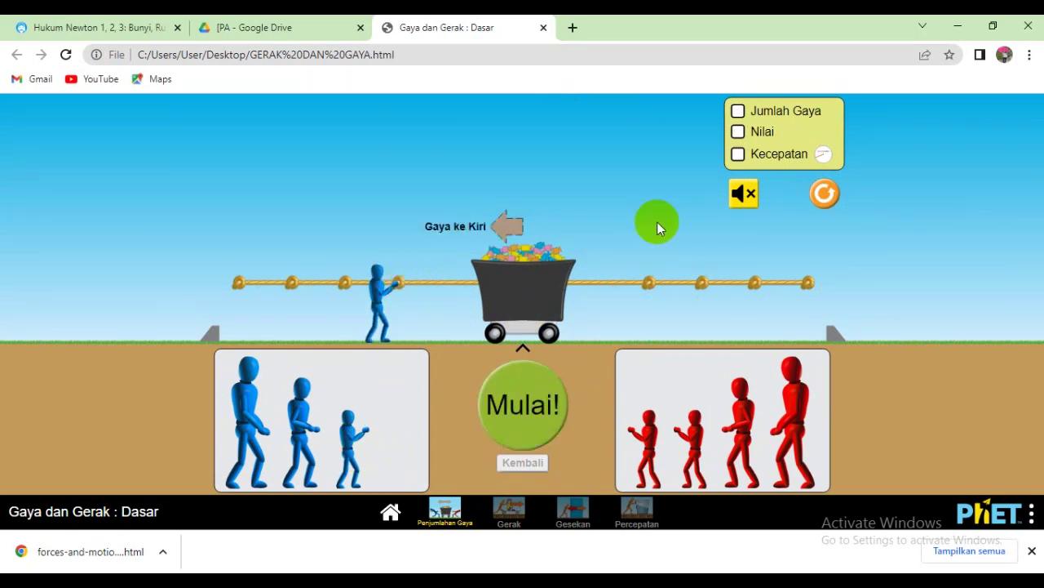
{"action": "left_click", "coordinate": [738, 111]}
{"action": "left_click", "coordinate": [737, 131]}
{"action": "left_click", "coordinate": [738, 154]}
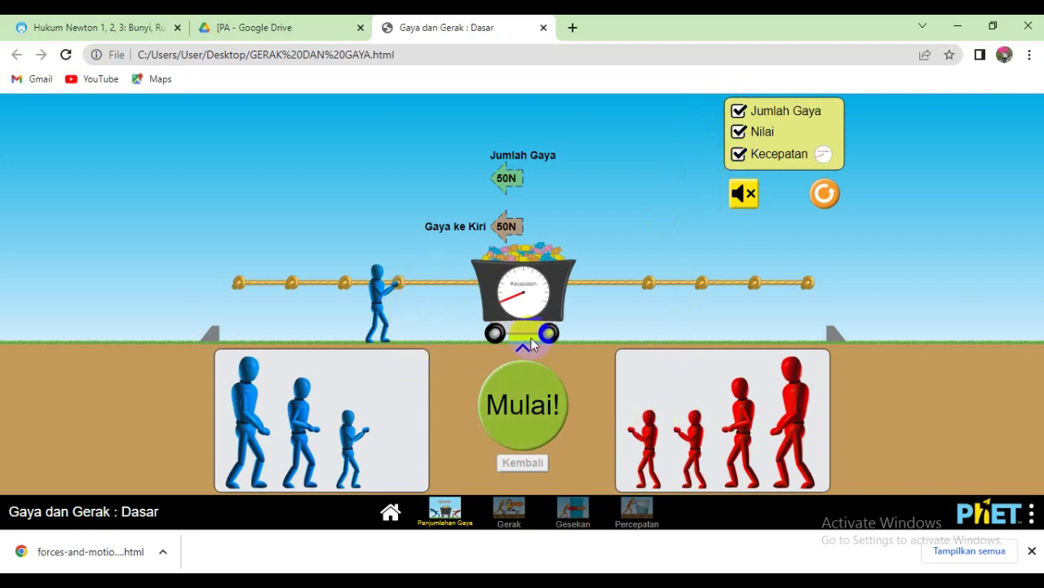
{"action": "left_click_drag", "start_coordinate": [651, 428], "coordinate": [648, 282]}
{"action": "left_click", "coordinate": [545, 412]}
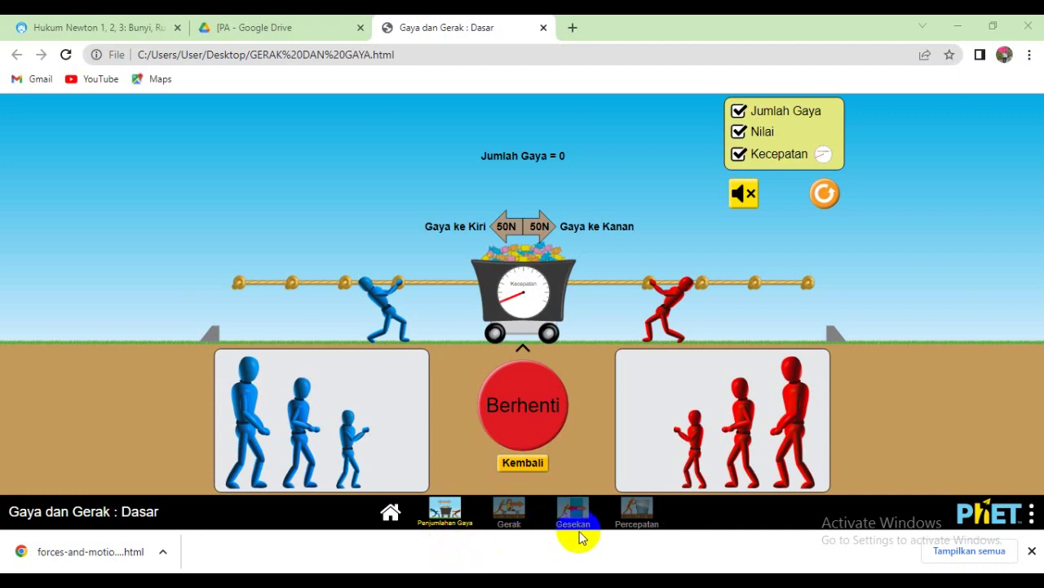
Open the Percepatan scene and display Jumlah Gaya, Nilai, Massa and Percepatan.
{"action": "left_click", "coordinate": [642, 516]}
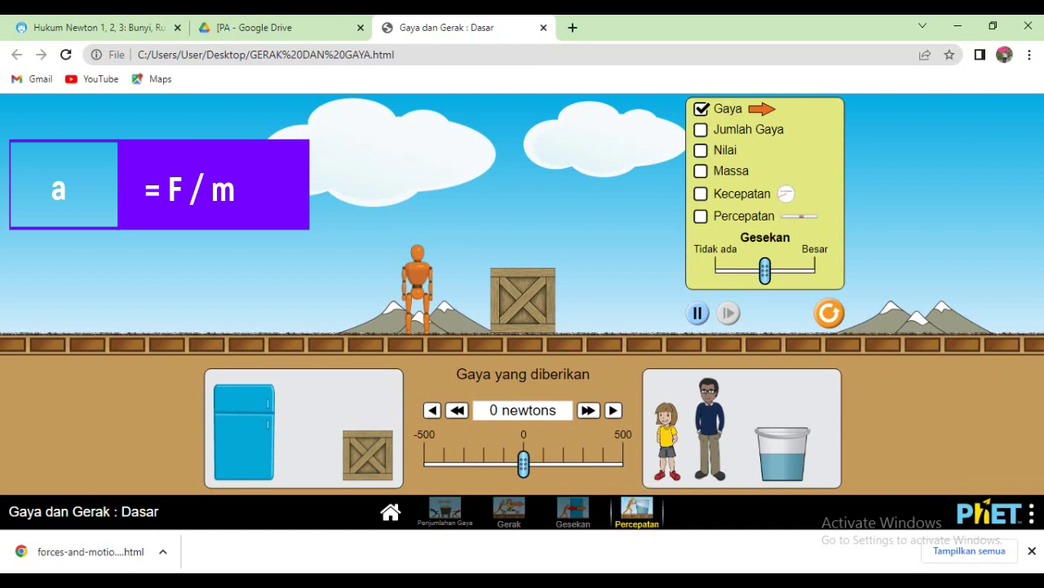
{"action": "left_click", "coordinate": [735, 144]}
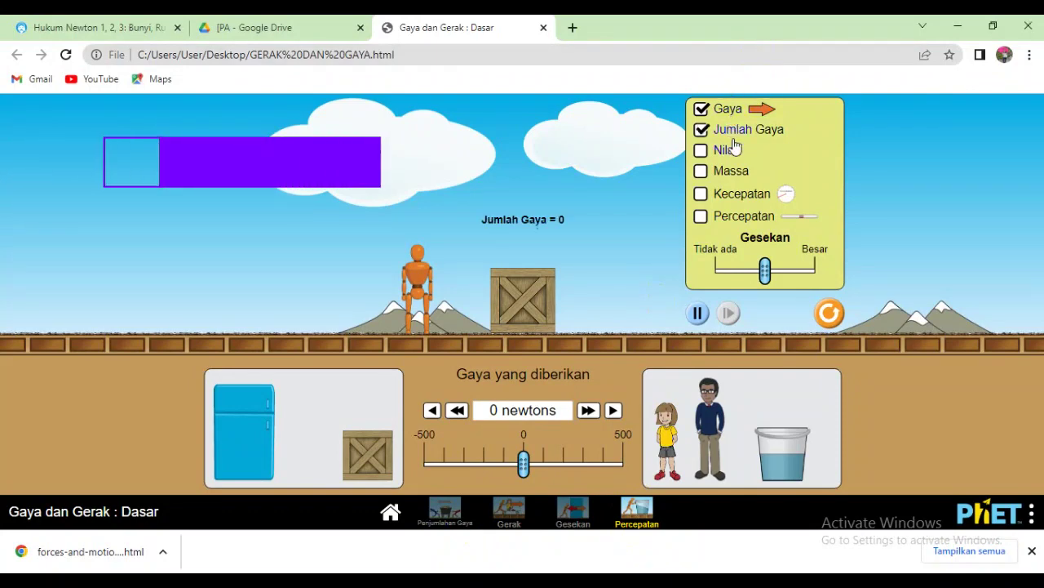
{"action": "left_click", "coordinate": [728, 150]}
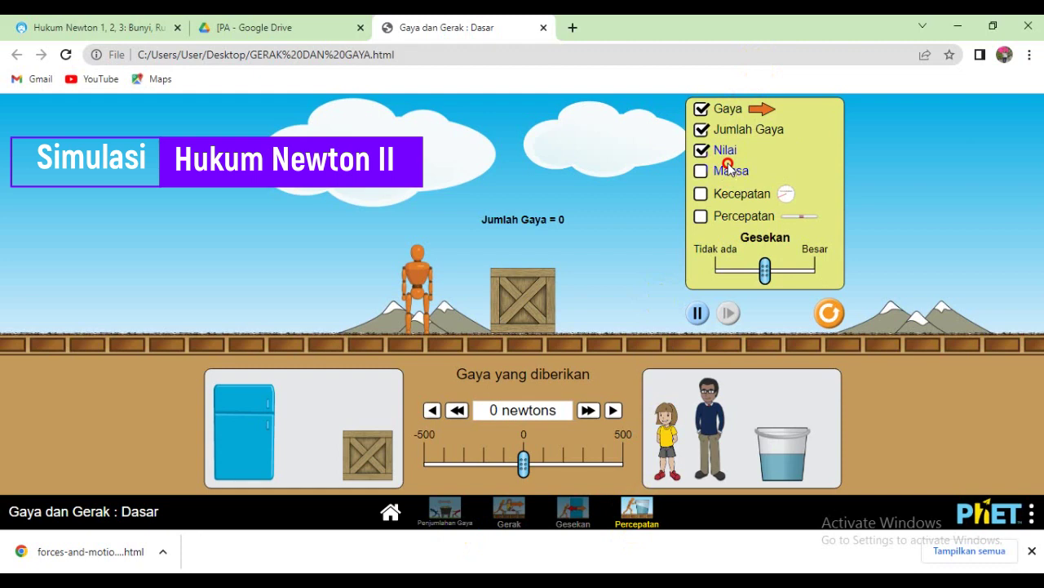
{"action": "left_click", "coordinate": [728, 171]}
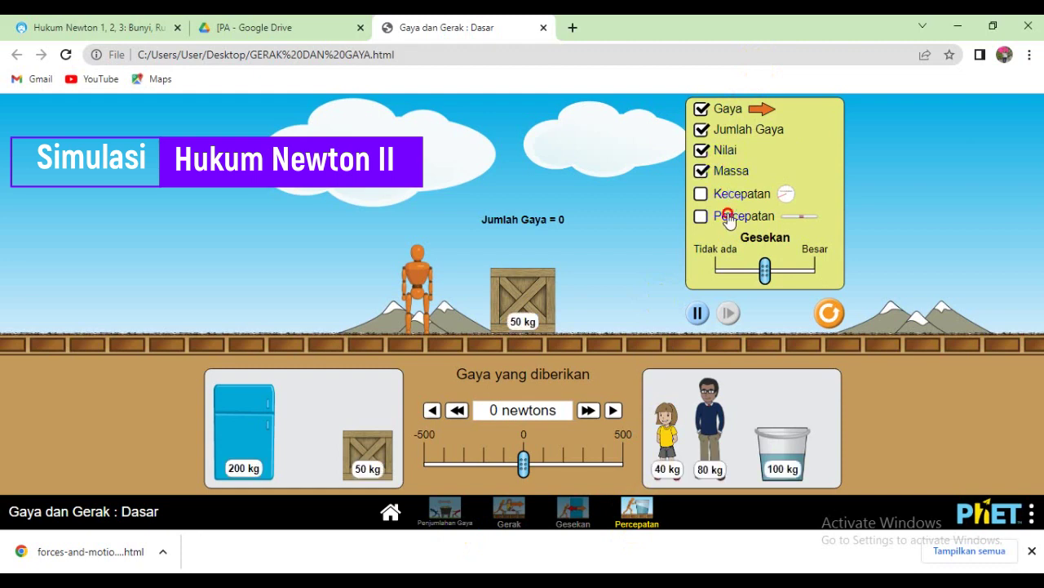
{"action": "left_click", "coordinate": [728, 219]}
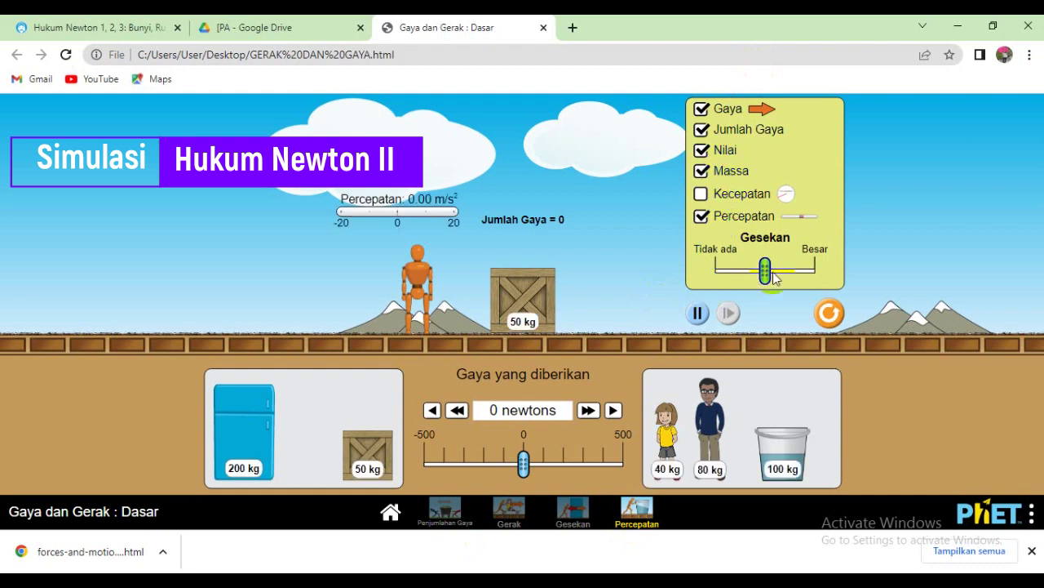
Set Gesekan to Tidak ada, apply 100 newtons to the crate while paused, and run the simulation.
{"action": "left_click_drag", "start_coordinate": [765, 271], "coordinate": [716, 271]}
{"action": "left_click", "coordinate": [697, 313]}
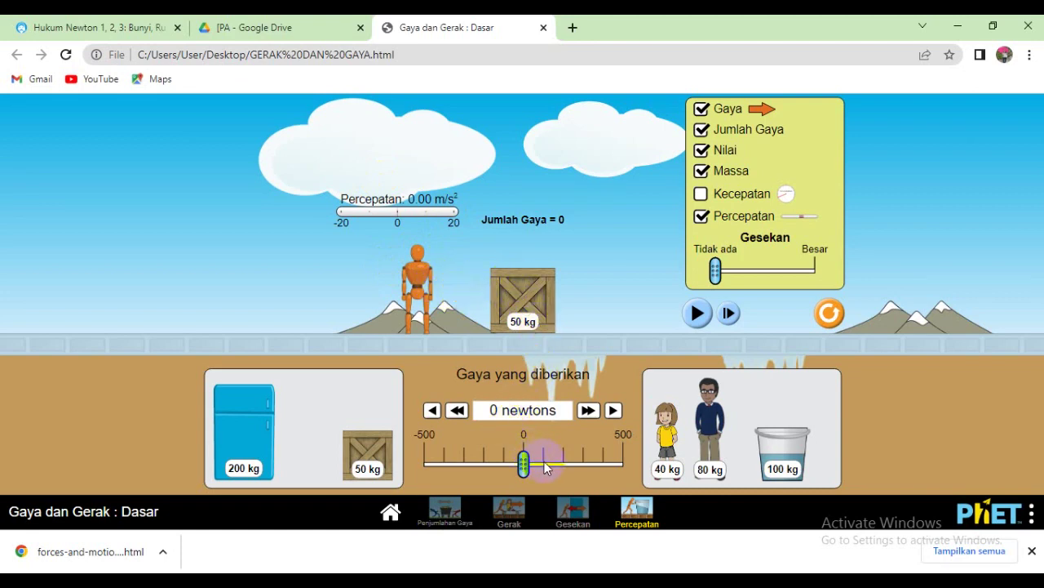
{"action": "left_click_drag", "start_coordinate": [523, 469], "coordinate": [546, 478]}
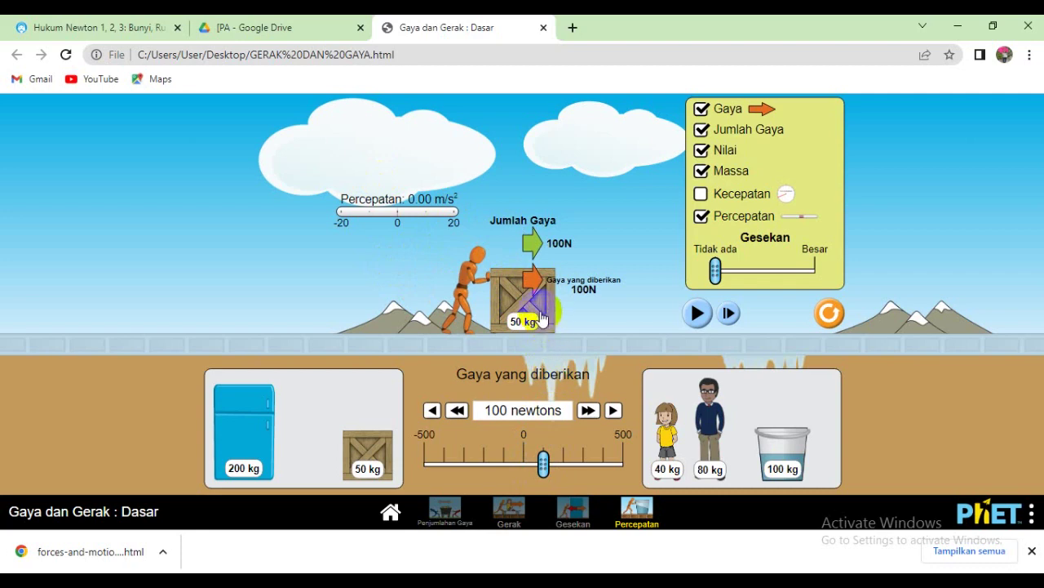
{"action": "left_click", "coordinate": [698, 312]}
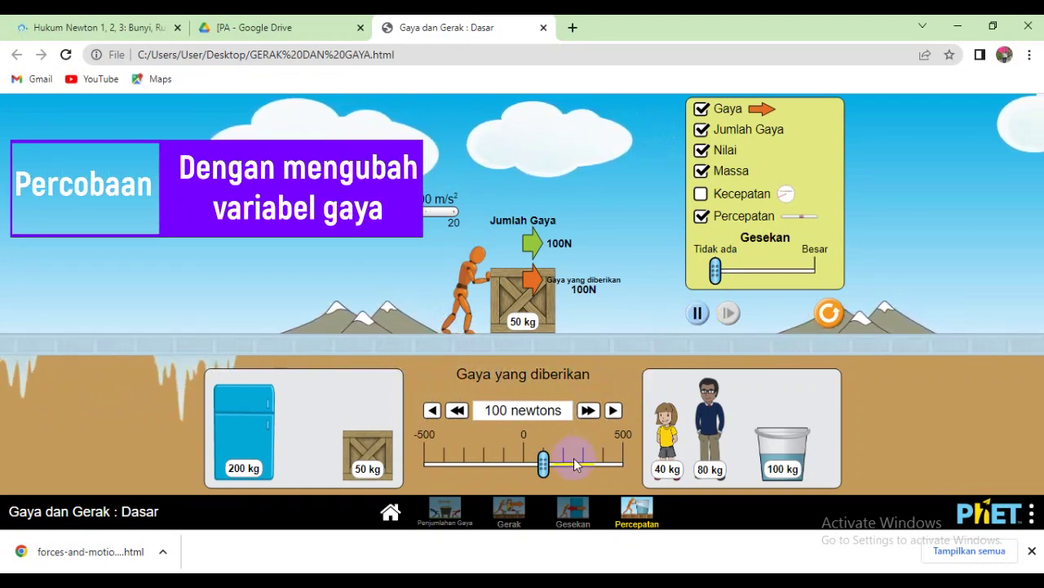
Pause and set the force on the crate to 200 newtons, run the motion, and reset the Percepatan scene.
{"action": "left_click_drag", "start_coordinate": [549, 474], "coordinate": [567, 482]}
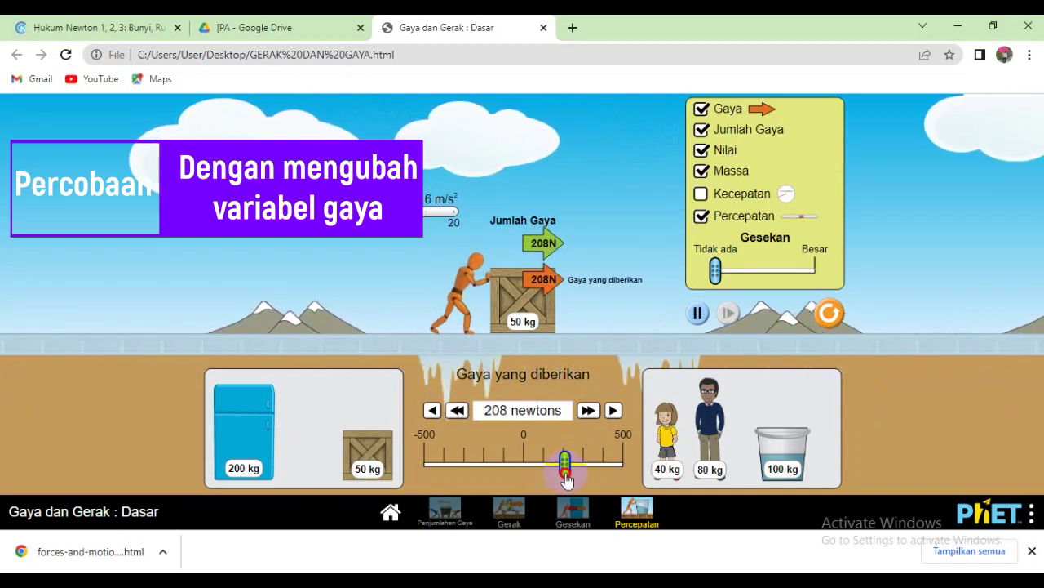
{"action": "left_click", "coordinate": [699, 316]}
{"action": "left_click_drag", "start_coordinate": [523, 464], "coordinate": [563, 480]}
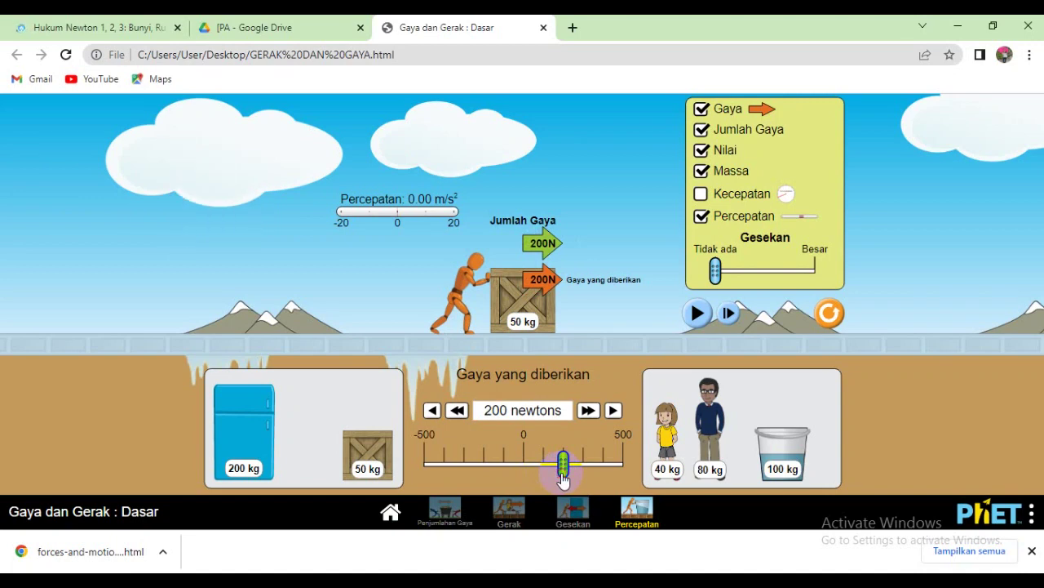
{"action": "left_click", "coordinate": [698, 316]}
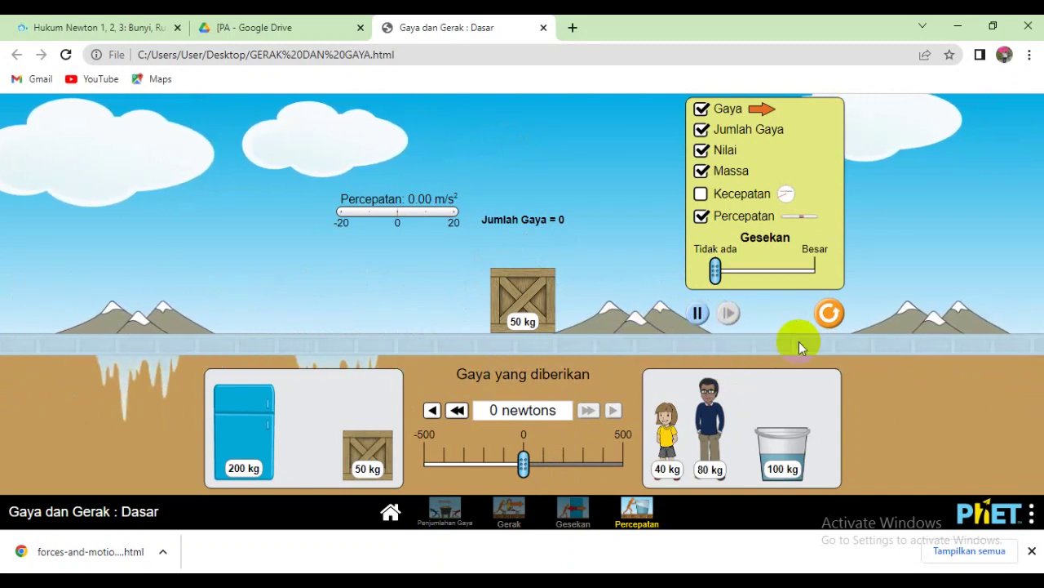
{"action": "left_click", "coordinate": [826, 314]}
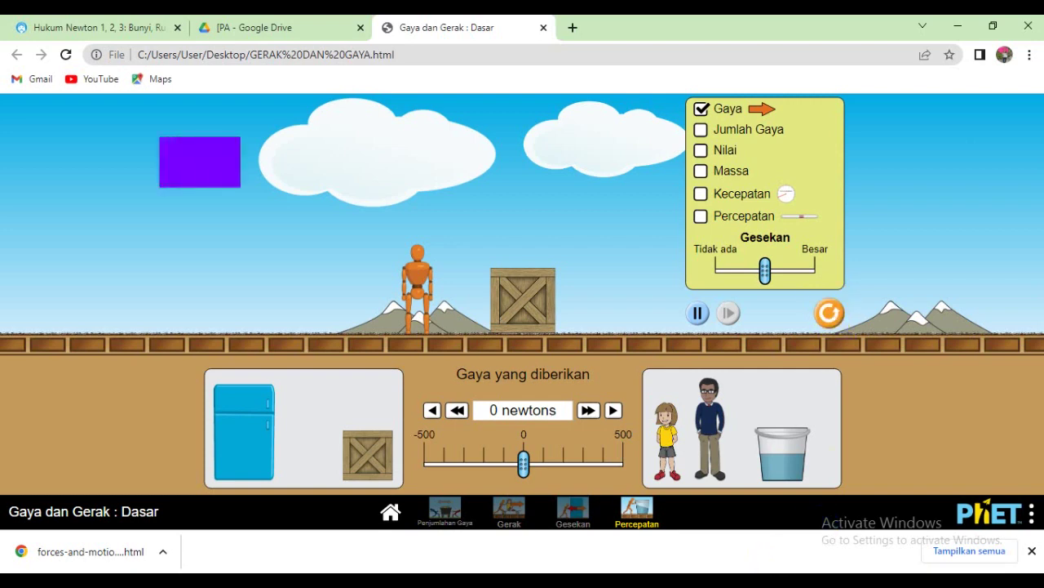
On a fresh, paused Gesekan scene, display Jumlah Gaya, Nilai and Massa, and set friction to Tidak ada.
{"action": "left_click", "coordinate": [571, 514]}
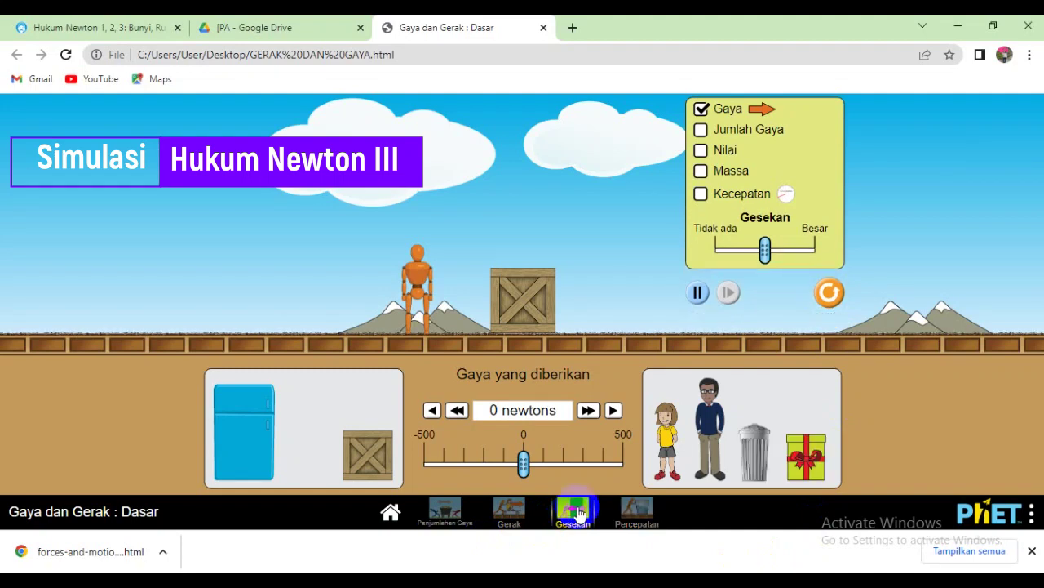
{"action": "left_click", "coordinate": [829, 292]}
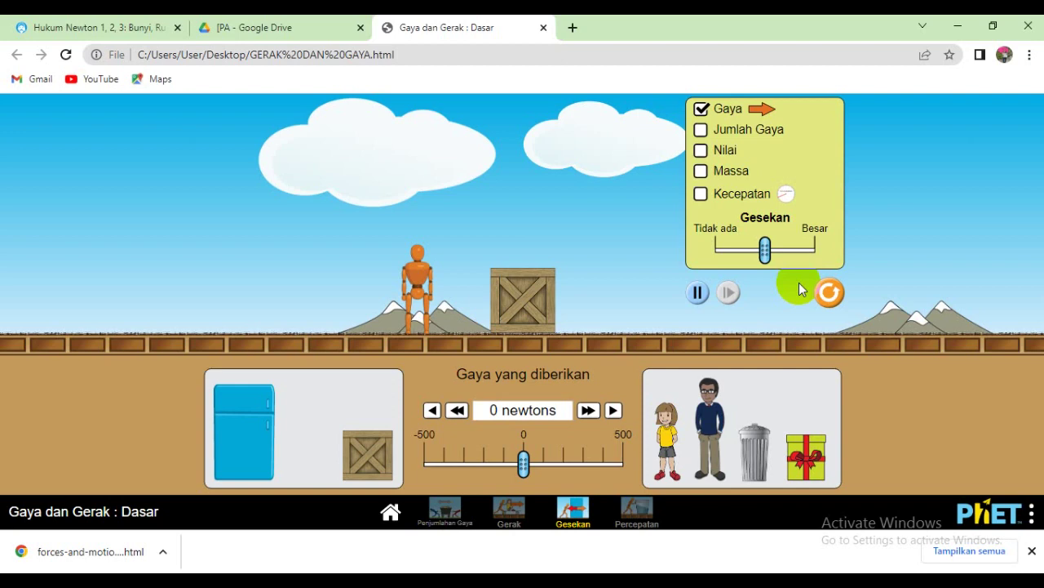
{"action": "left_click", "coordinate": [697, 292]}
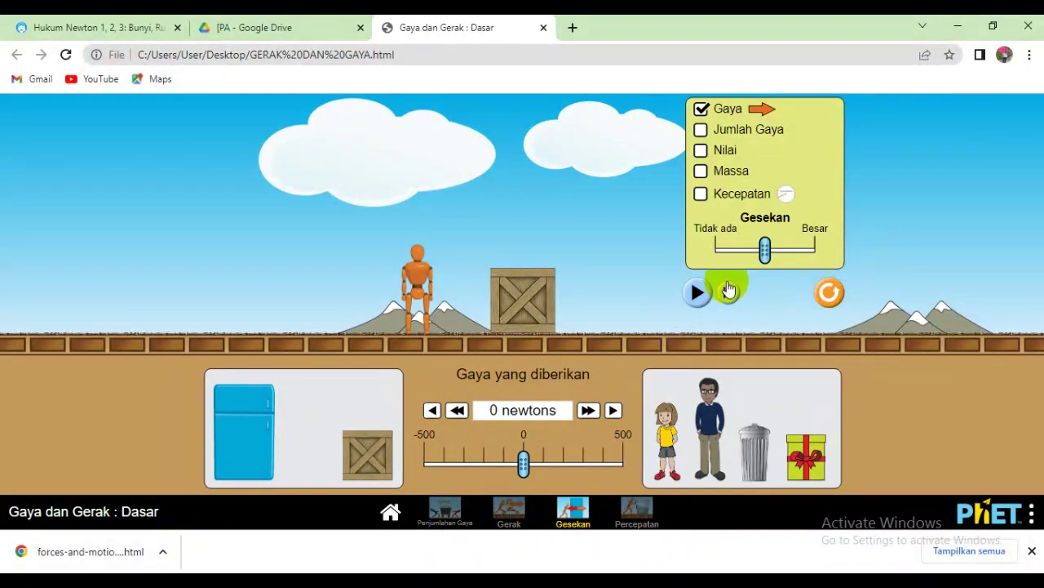
{"action": "left_click", "coordinate": [724, 131]}
{"action": "left_click", "coordinate": [727, 154]}
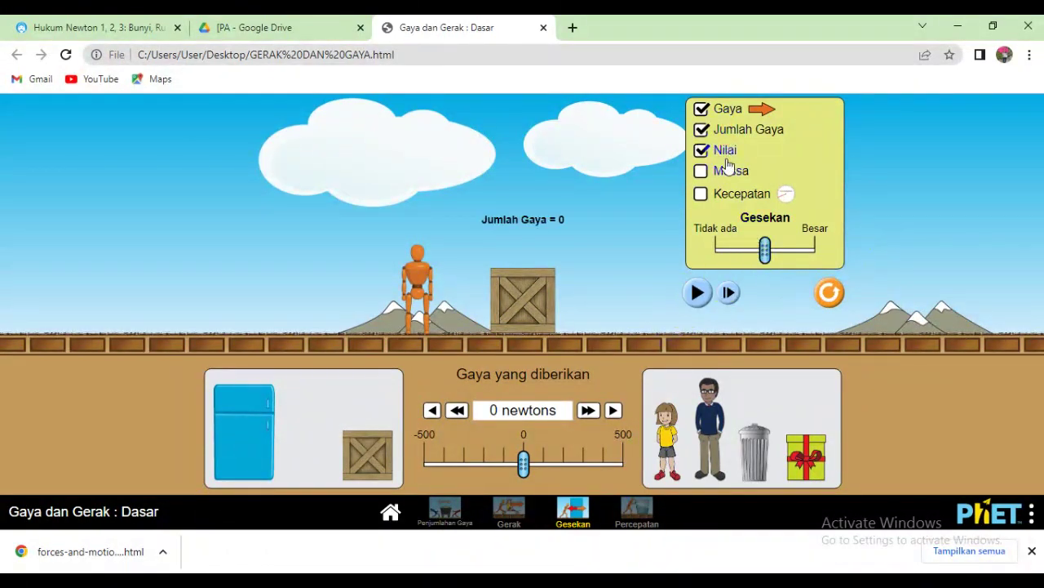
{"action": "left_click", "coordinate": [730, 173]}
{"action": "left_click_drag", "start_coordinate": [767, 253], "coordinate": [716, 253]}
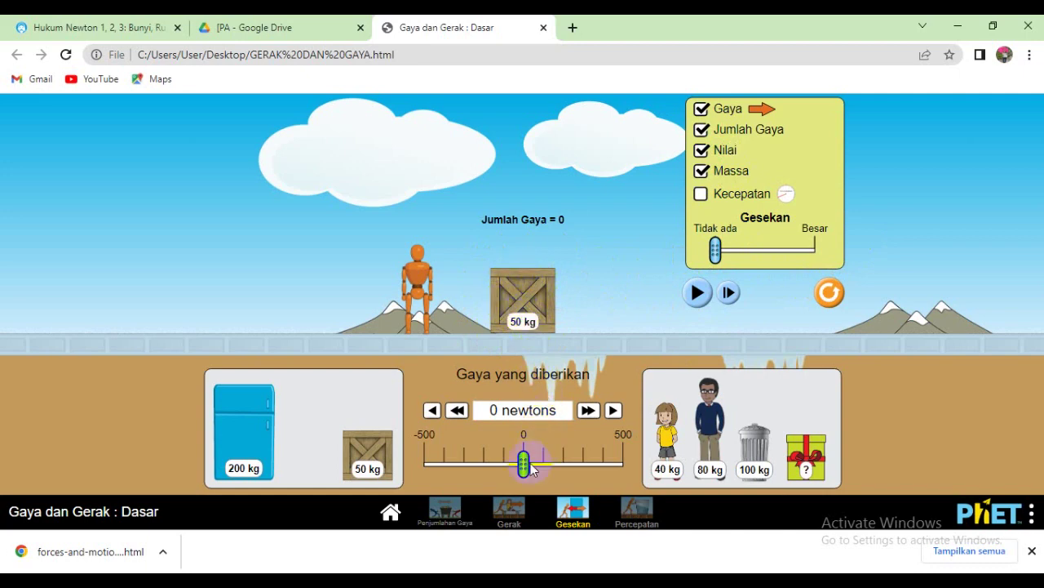
Apply exactly 100 newtons to the frictionless crate, run the motion, and reset the Gesekan scene.
{"action": "left_click_drag", "start_coordinate": [525, 473], "coordinate": [545, 475]}
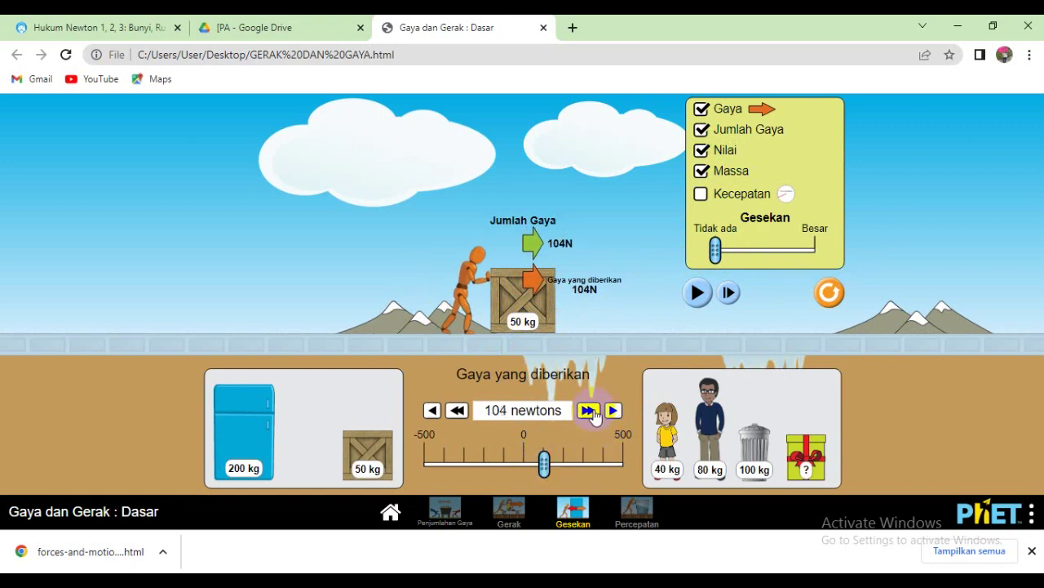
{"action": "left_click", "coordinate": [433, 411]}
{"action": "left_click", "coordinate": [432, 412]}
{"action": "left_click", "coordinate": [433, 411]}
{"action": "left_click", "coordinate": [433, 411]}
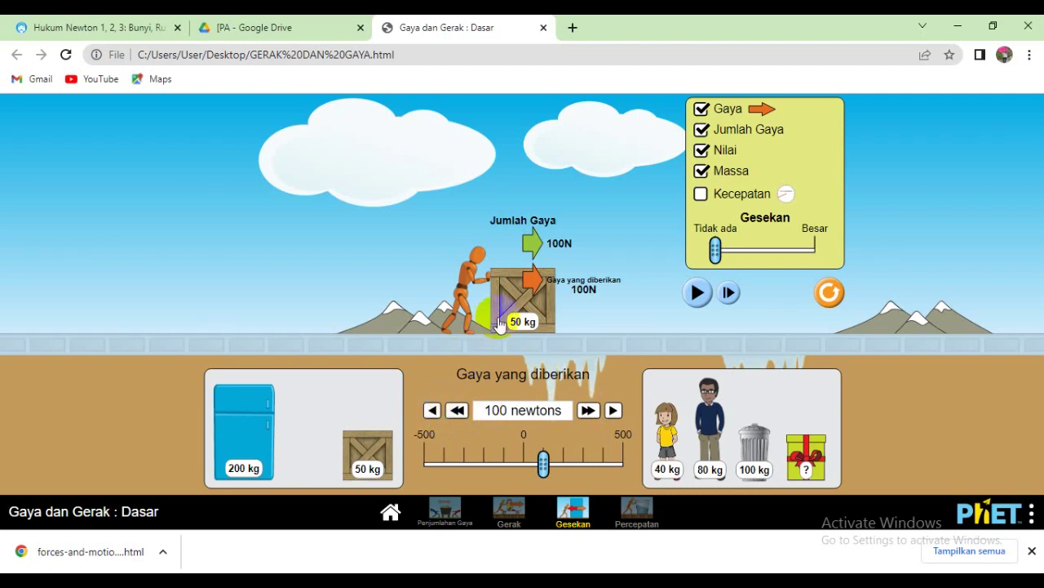
{"action": "left_click", "coordinate": [696, 294]}
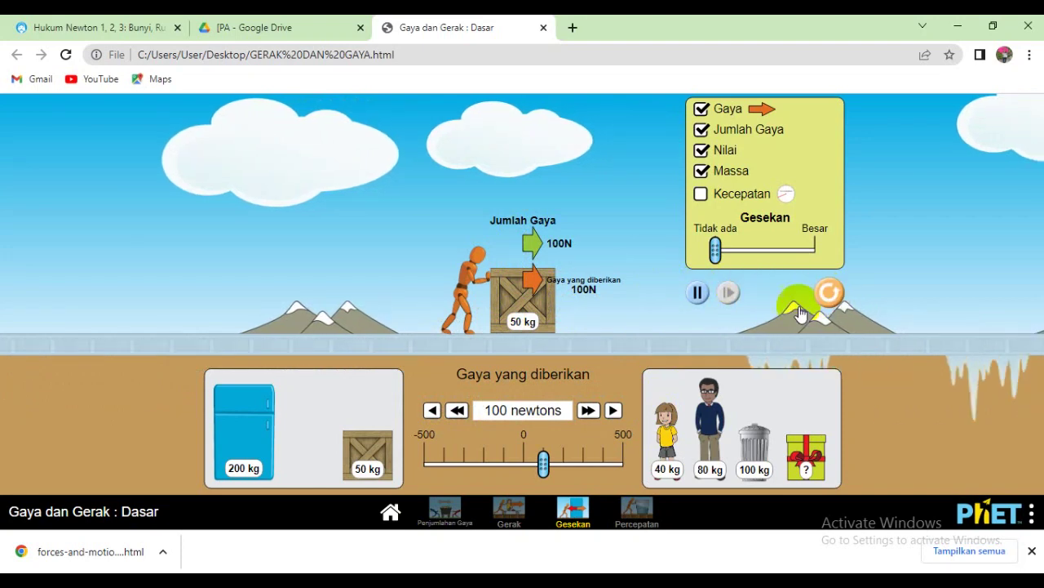
{"action": "left_click", "coordinate": [827, 292]}
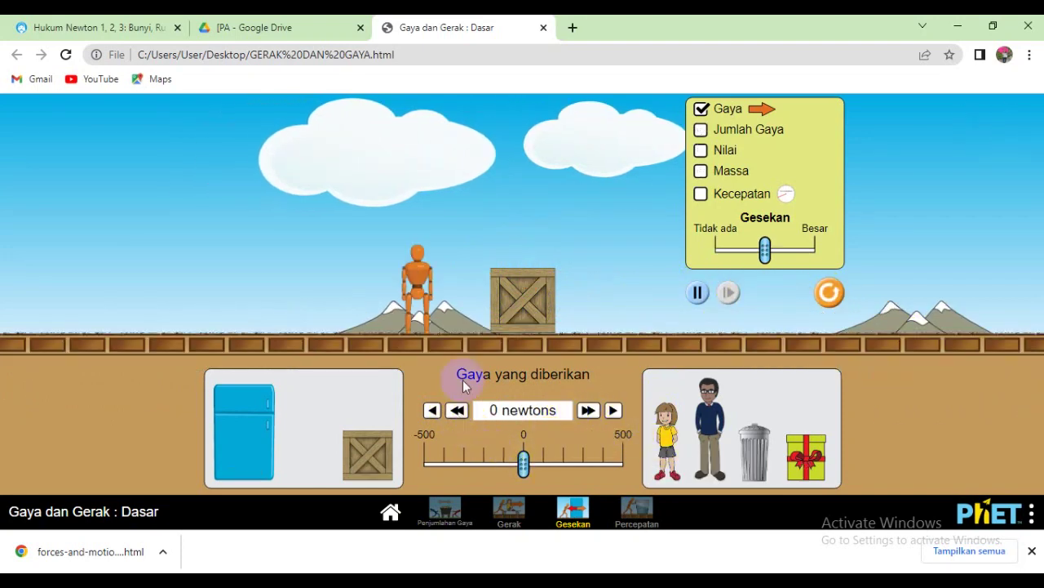
Seat the girl on top of the crate and display Jumlah Gaya, Nilai and Massa.
{"action": "left_click_drag", "start_coordinate": [679, 461], "coordinate": [532, 229]}
{"action": "left_click", "coordinate": [722, 126]}
{"action": "left_click", "coordinate": [723, 129]}
{"action": "left_click", "coordinate": [724, 151]}
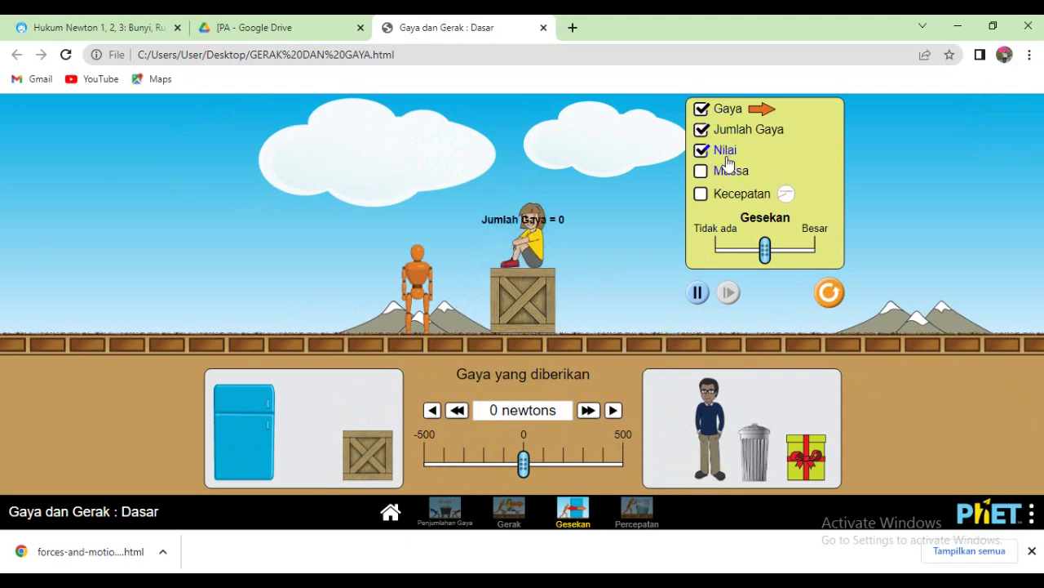
{"action": "left_click", "coordinate": [731, 173]}
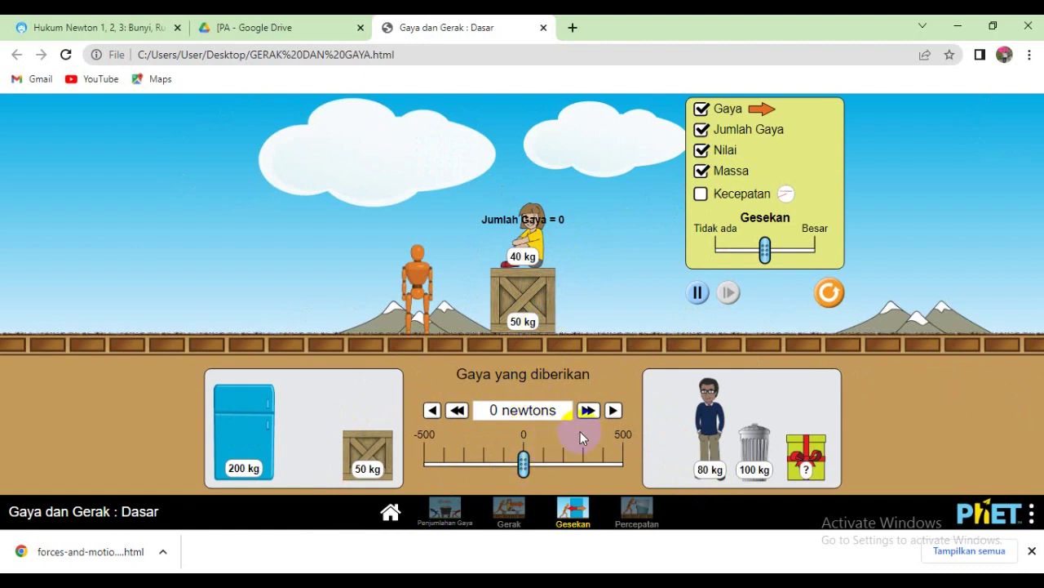
Push the crate carrying the girl with 100 newtons at the default friction, and reset the scene.
{"action": "left_click", "coordinate": [594, 411]}
{"action": "left_click", "coordinate": [594, 412]}
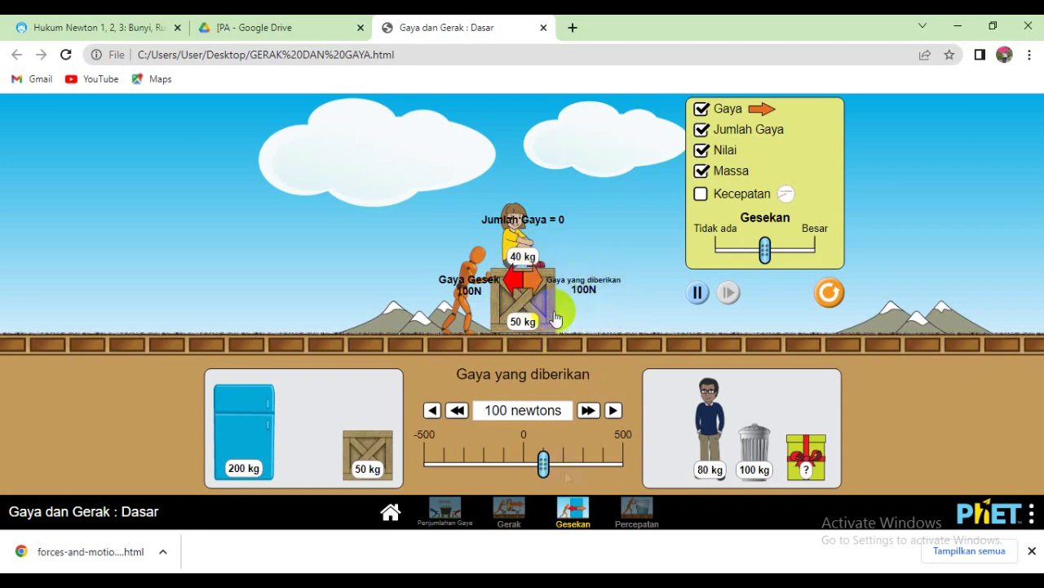
{"action": "left_click", "coordinate": [829, 292]}
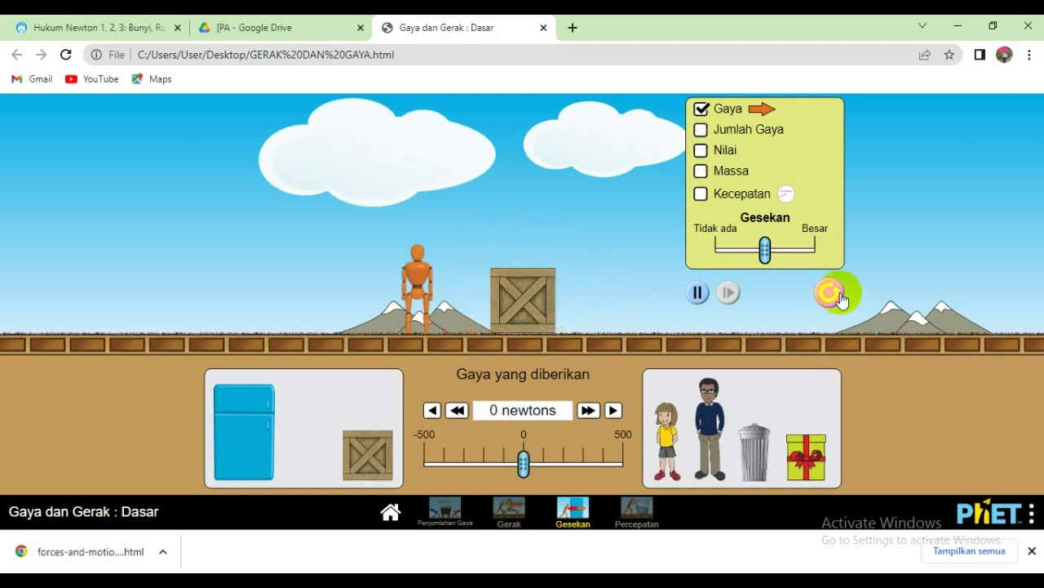